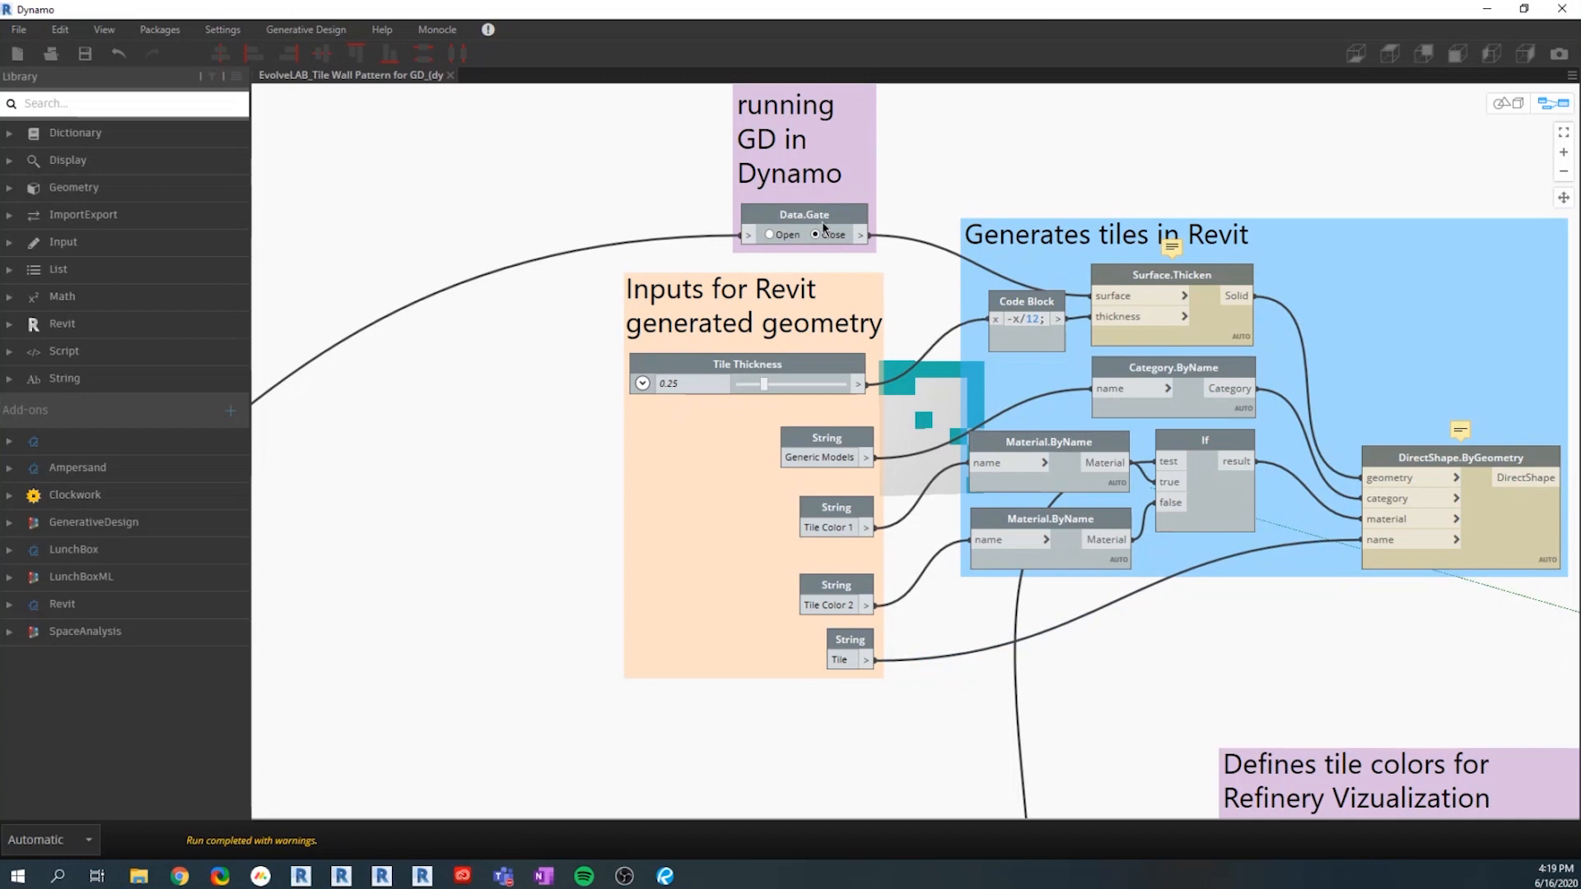
scroll(961, 204, "down", 1)
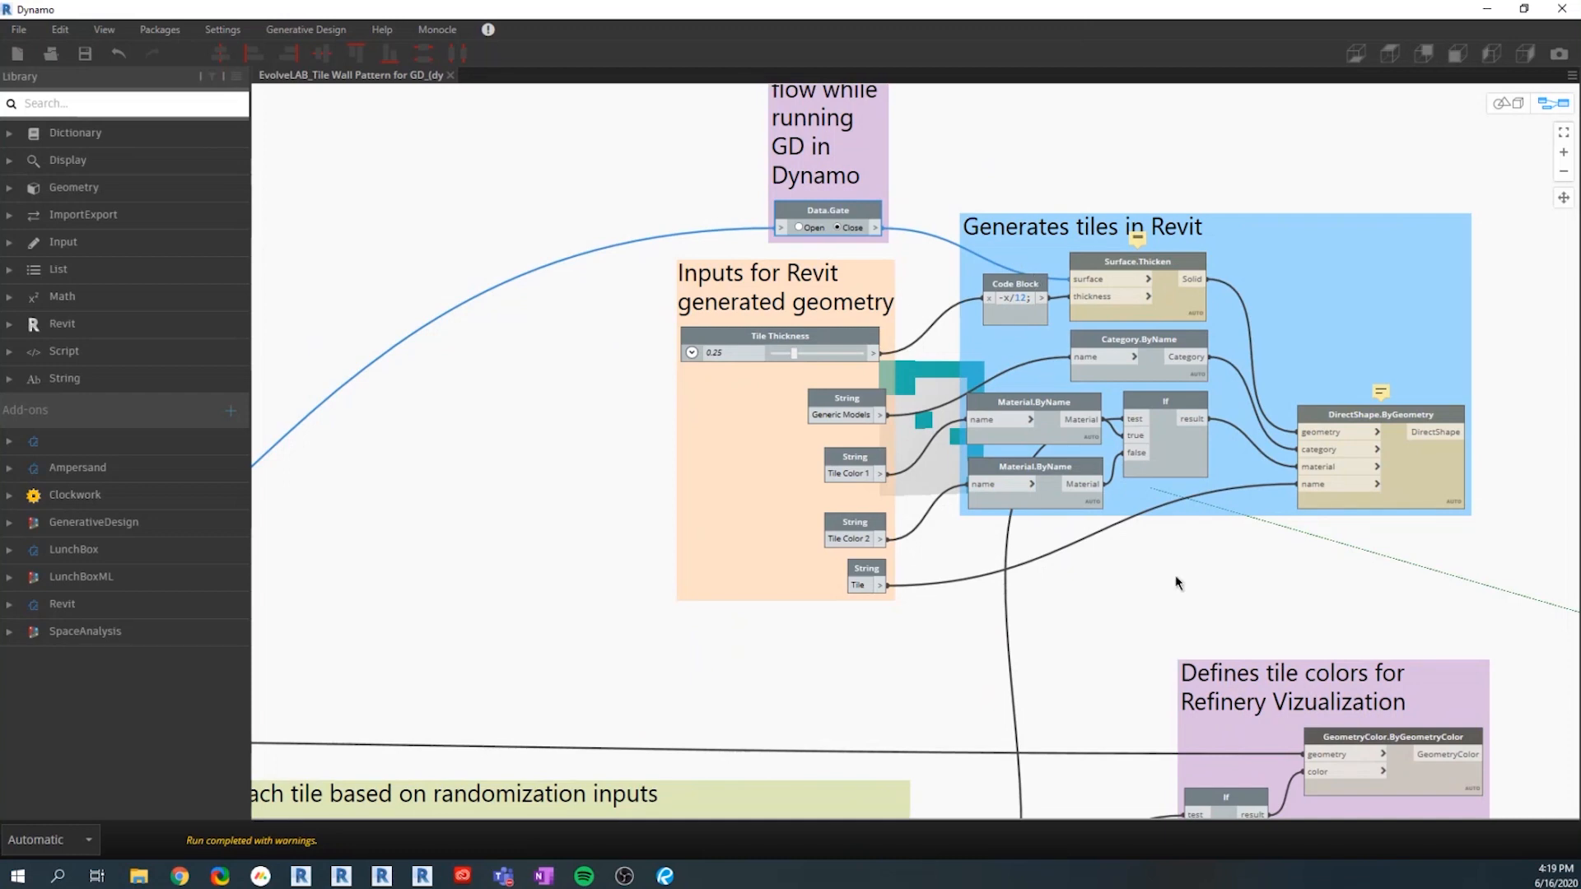
scroll(1223, 544, "down", 2)
scroll(1050, 323, "up", 3)
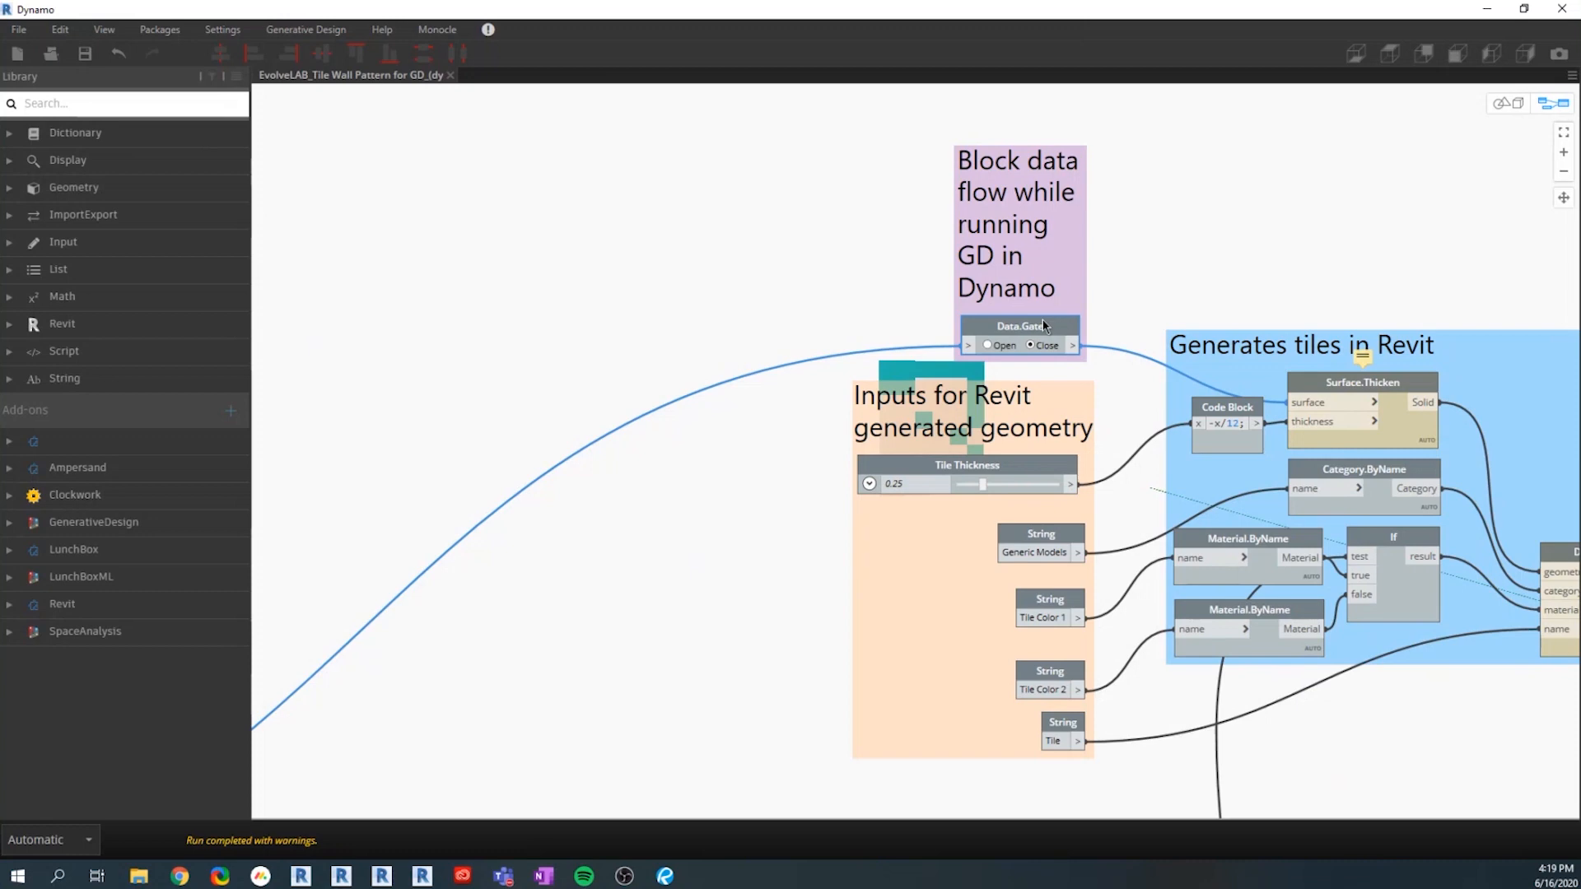
scroll(1265, 278, "down", 3)
scroll(1265, 278, "down", 3)
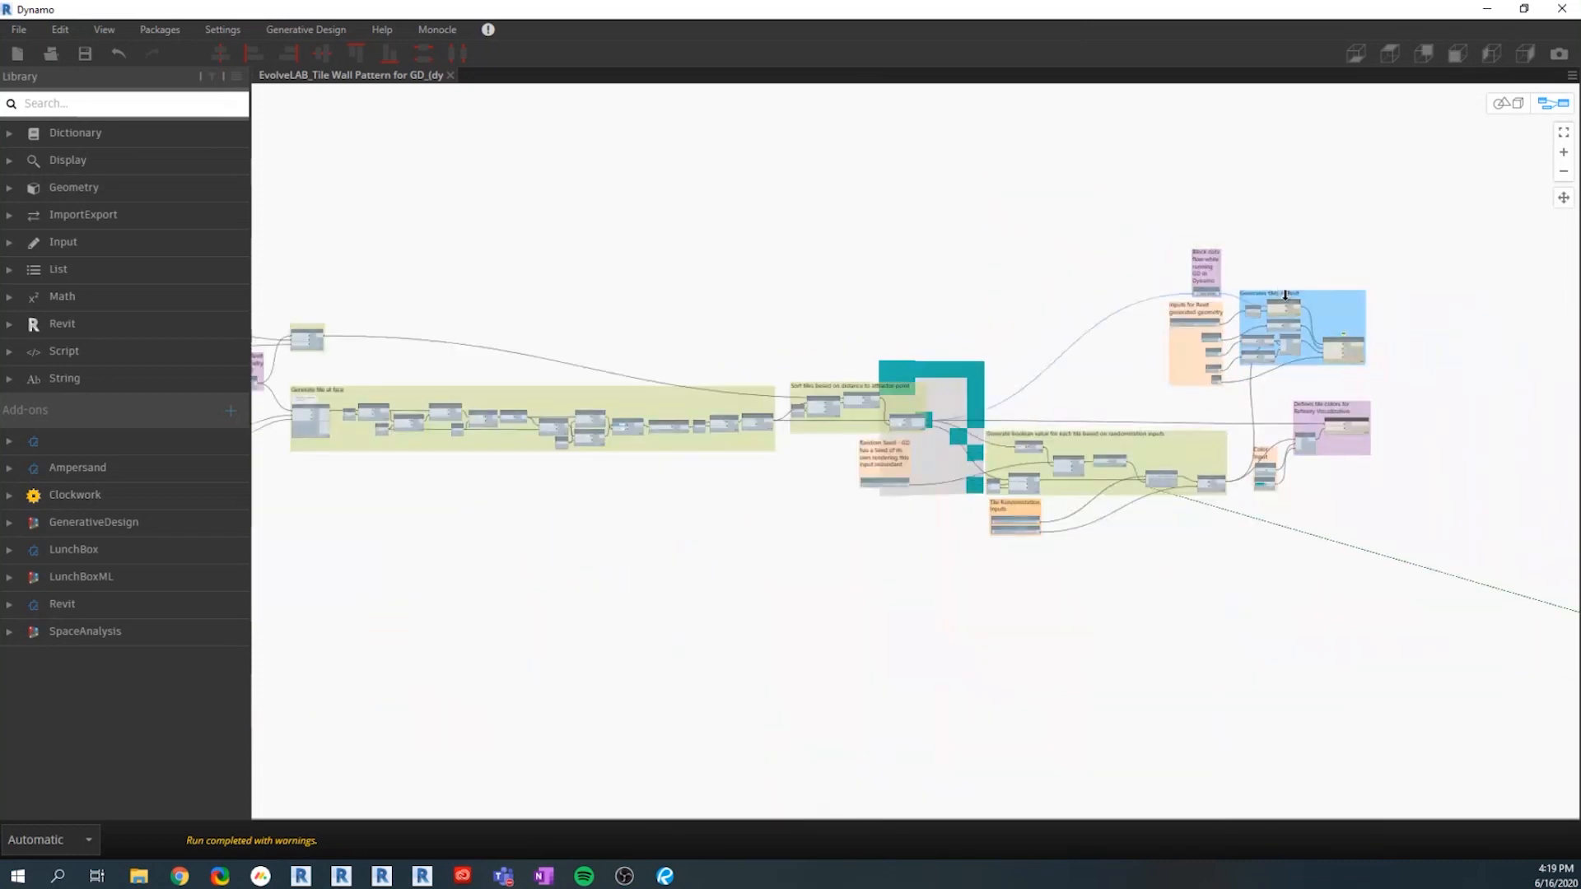
scroll(468, 377, "up", 2)
scroll(520, 364, "up", 3)
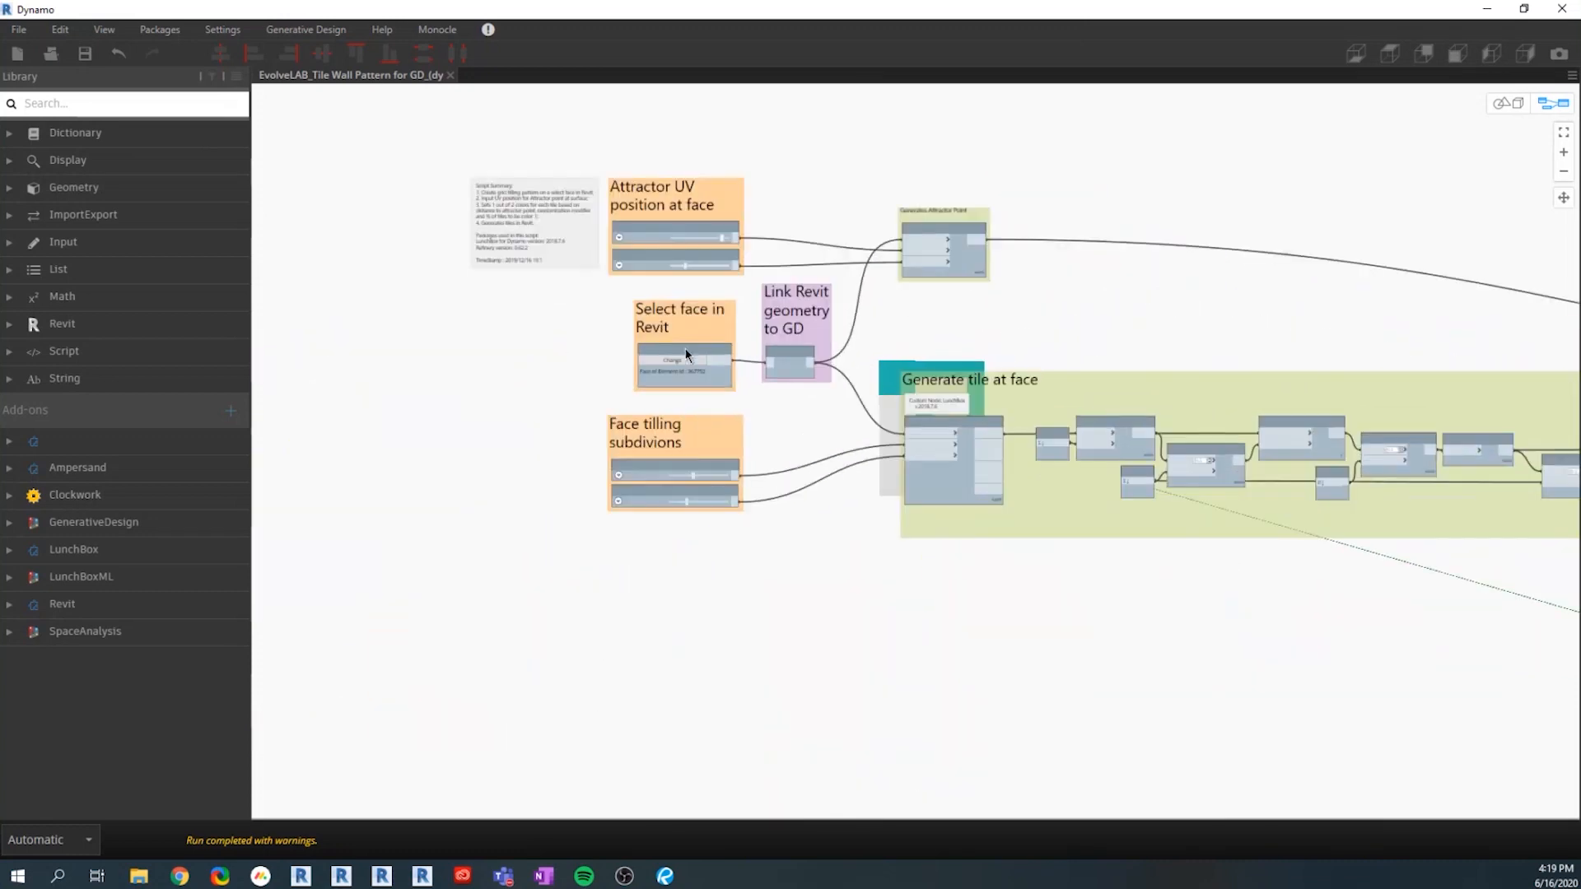
scroll(691, 346, "up", 3)
scroll(884, 355, "up", 3)
Step: Move the Data.Remember node up and left within its Link Revit geometry to GD group
left_click_drag(885, 355, 871, 346)
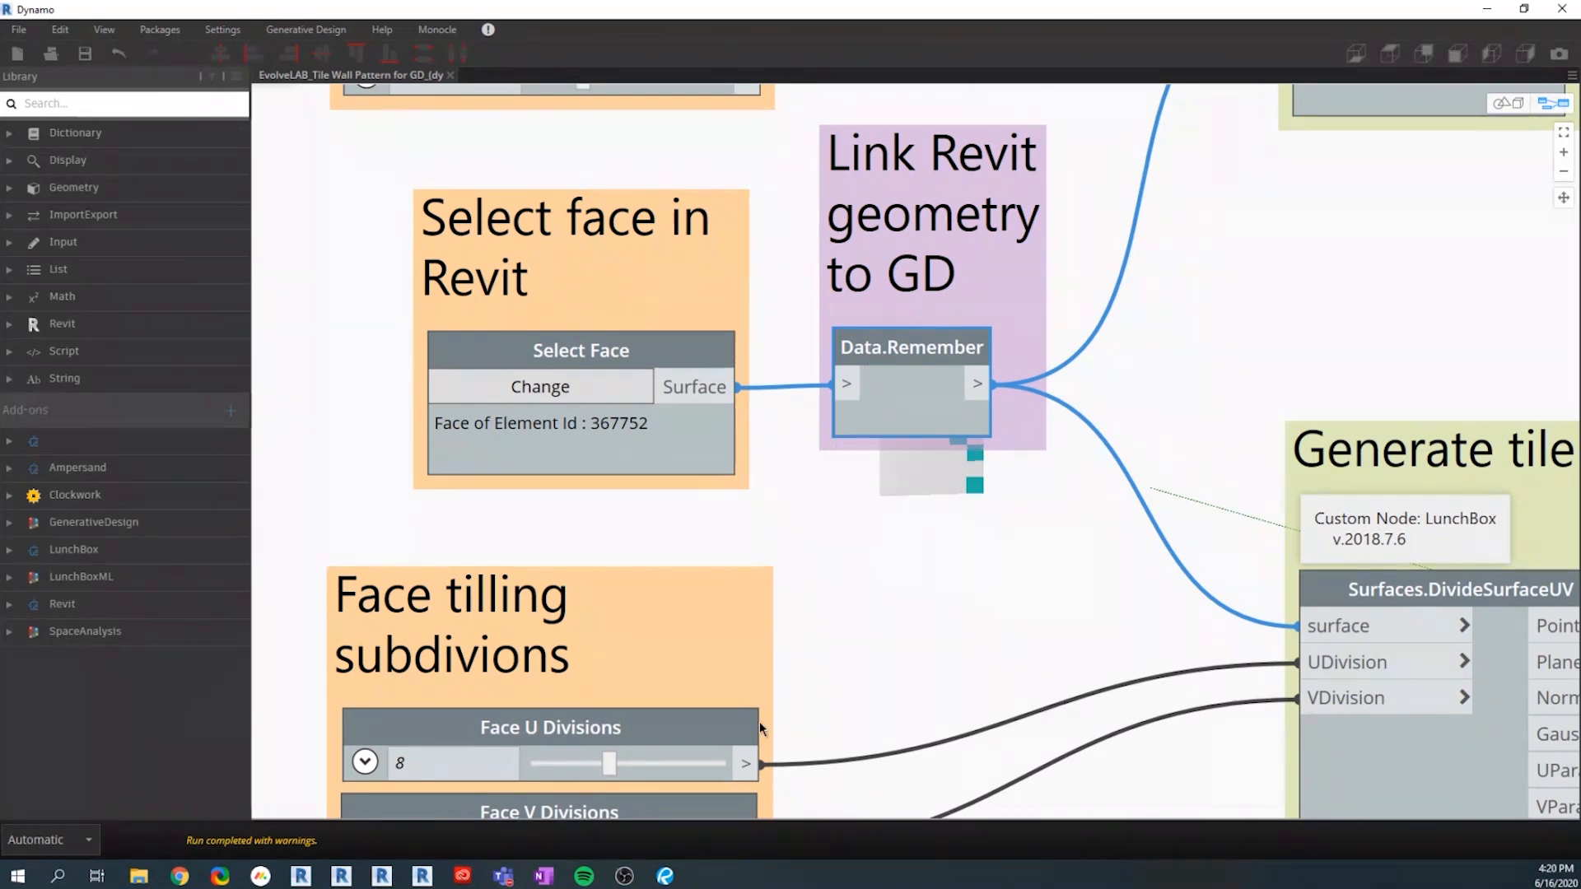
scroll(672, 512, "down", 2)
scroll(670, 630, "down", 2)
scroll(655, 519, "down", 2)
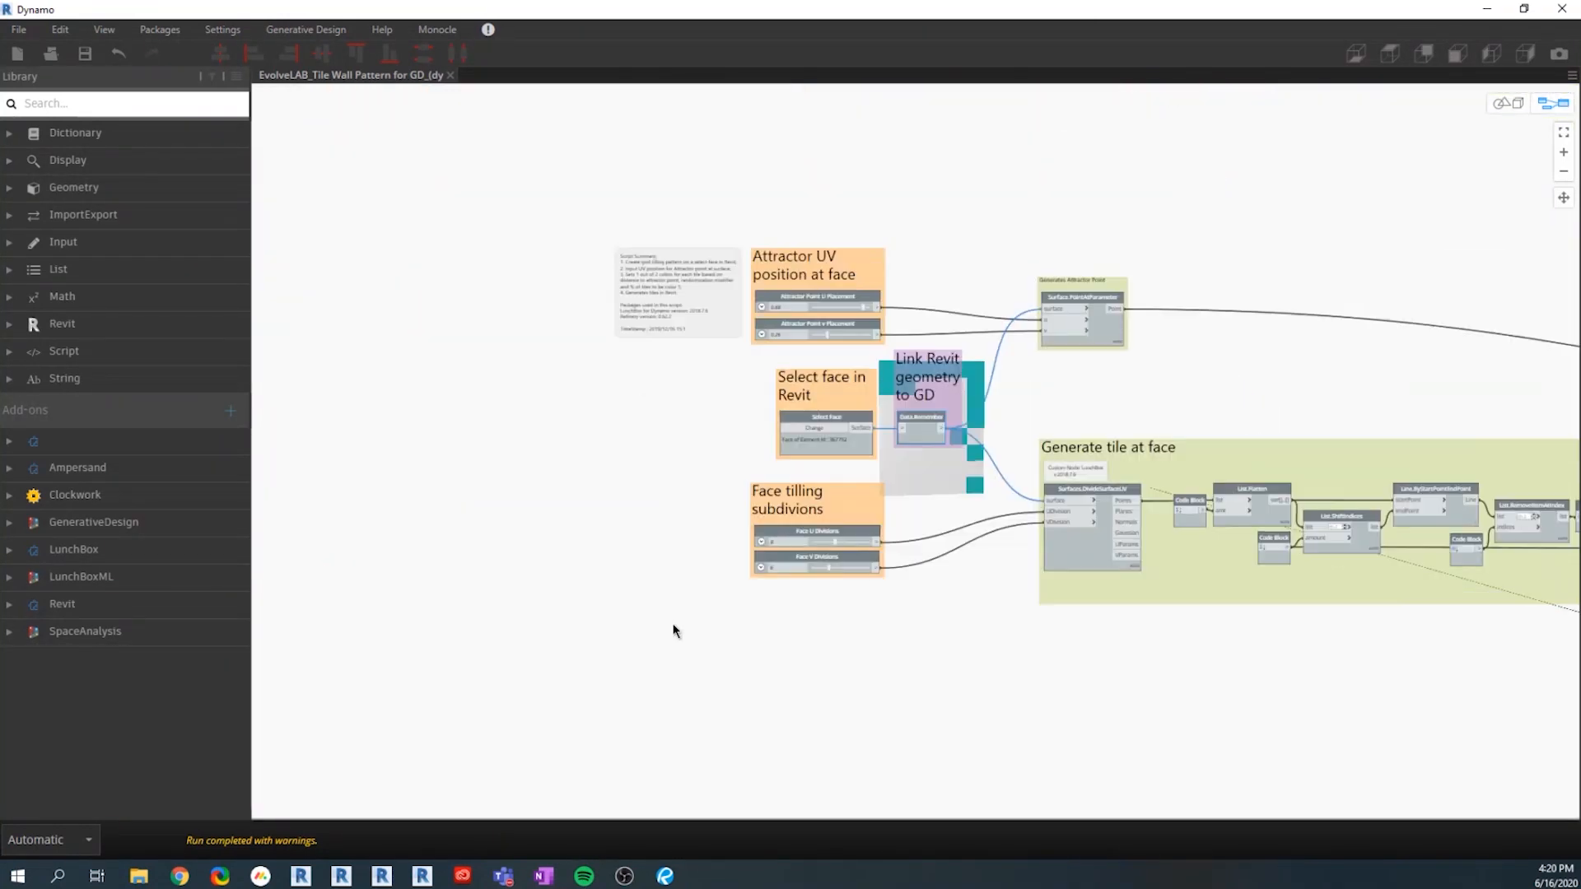
scroll(638, 403, "down", 2)
scroll(606, 413, "down", 2)
scroll(593, 453, "down", 1)
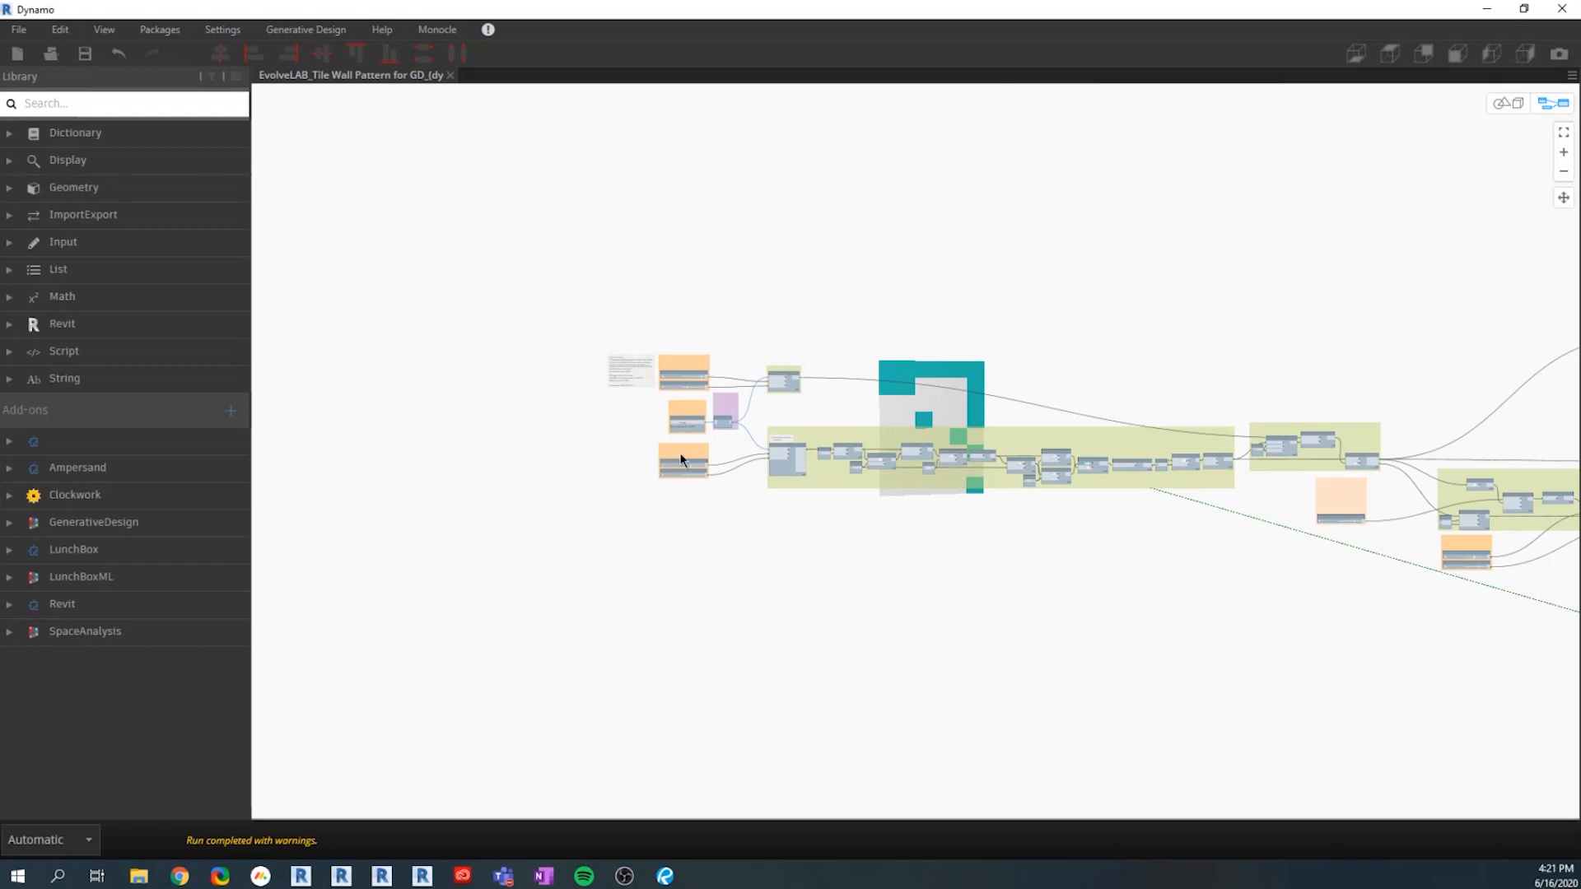
scroll(677, 389, "up", 2)
scroll(678, 388, "up", 2)
scroll(678, 388, "up", 2)
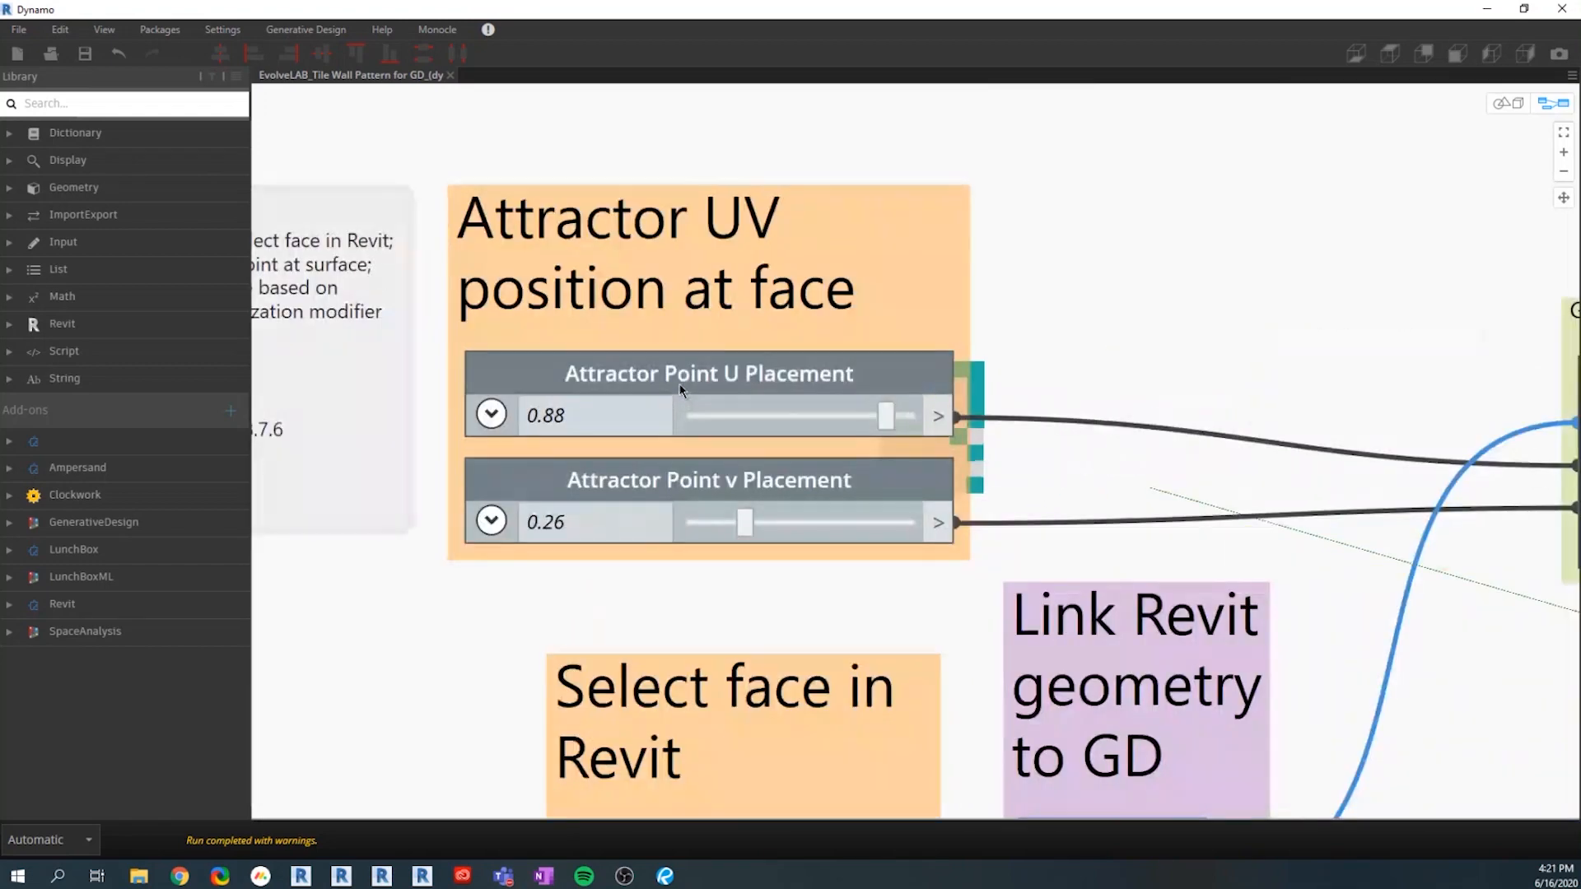
right_click(682, 376)
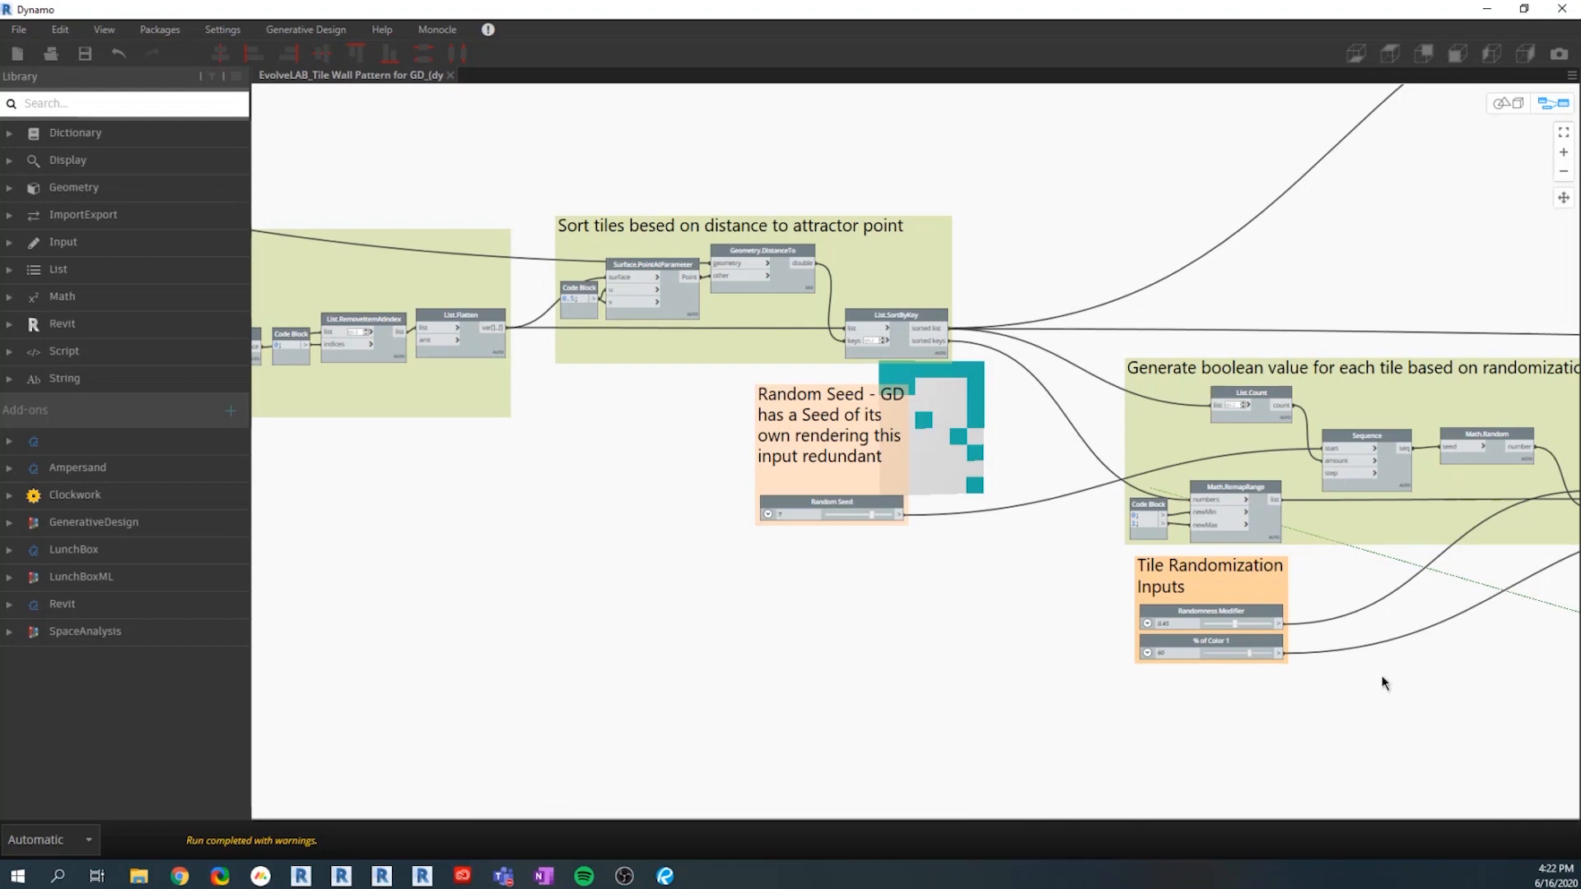
scroll(854, 585, "down", 2)
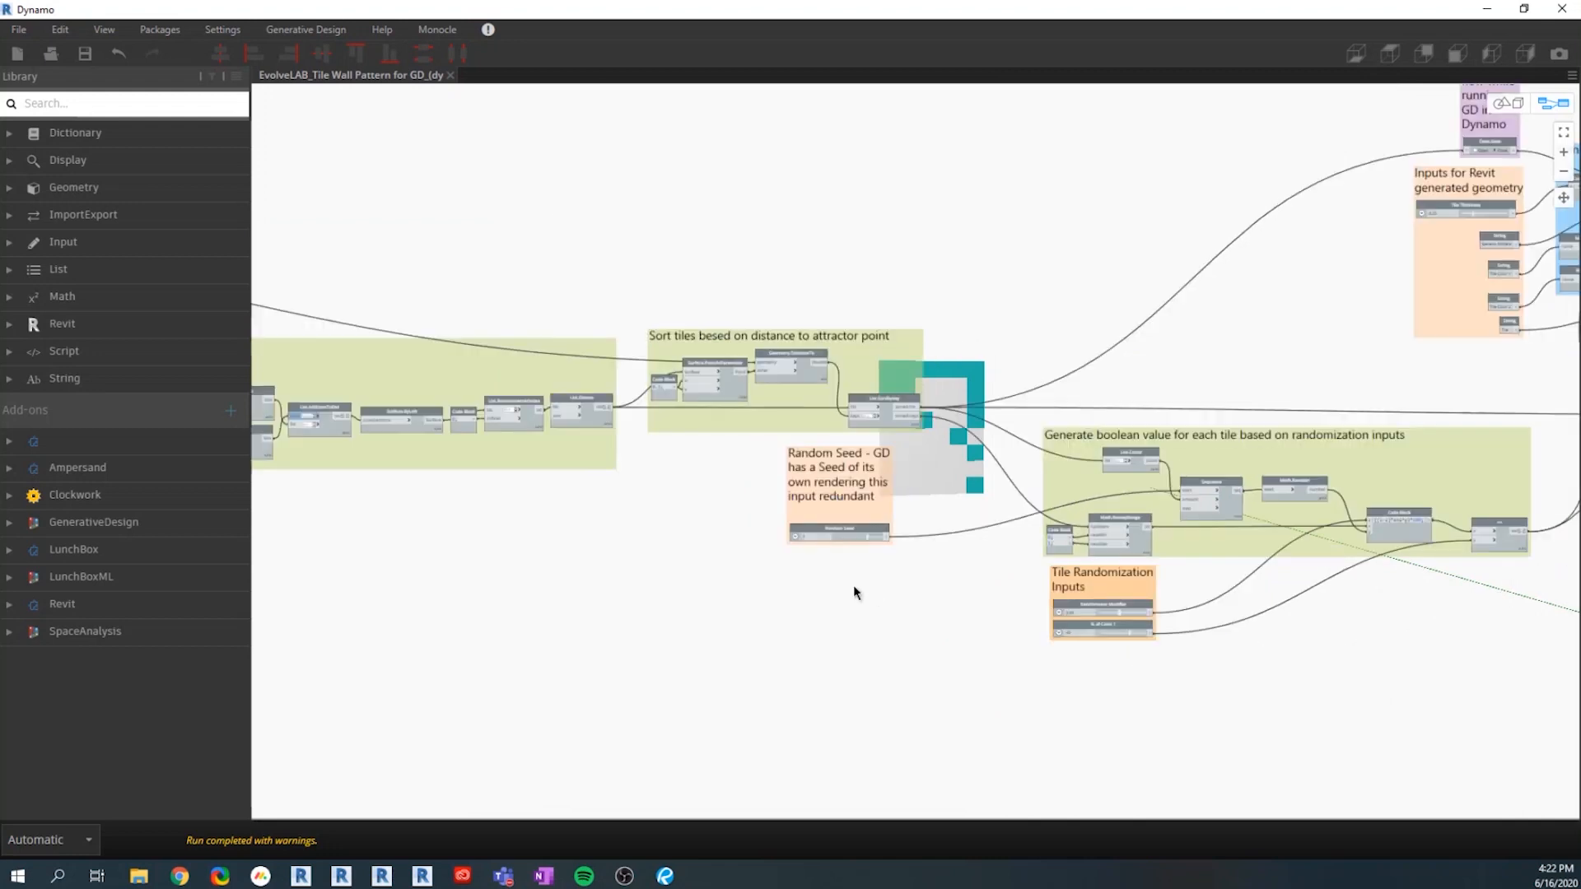
scroll(834, 562, "down", 2)
scroll(833, 560, "down", 1)
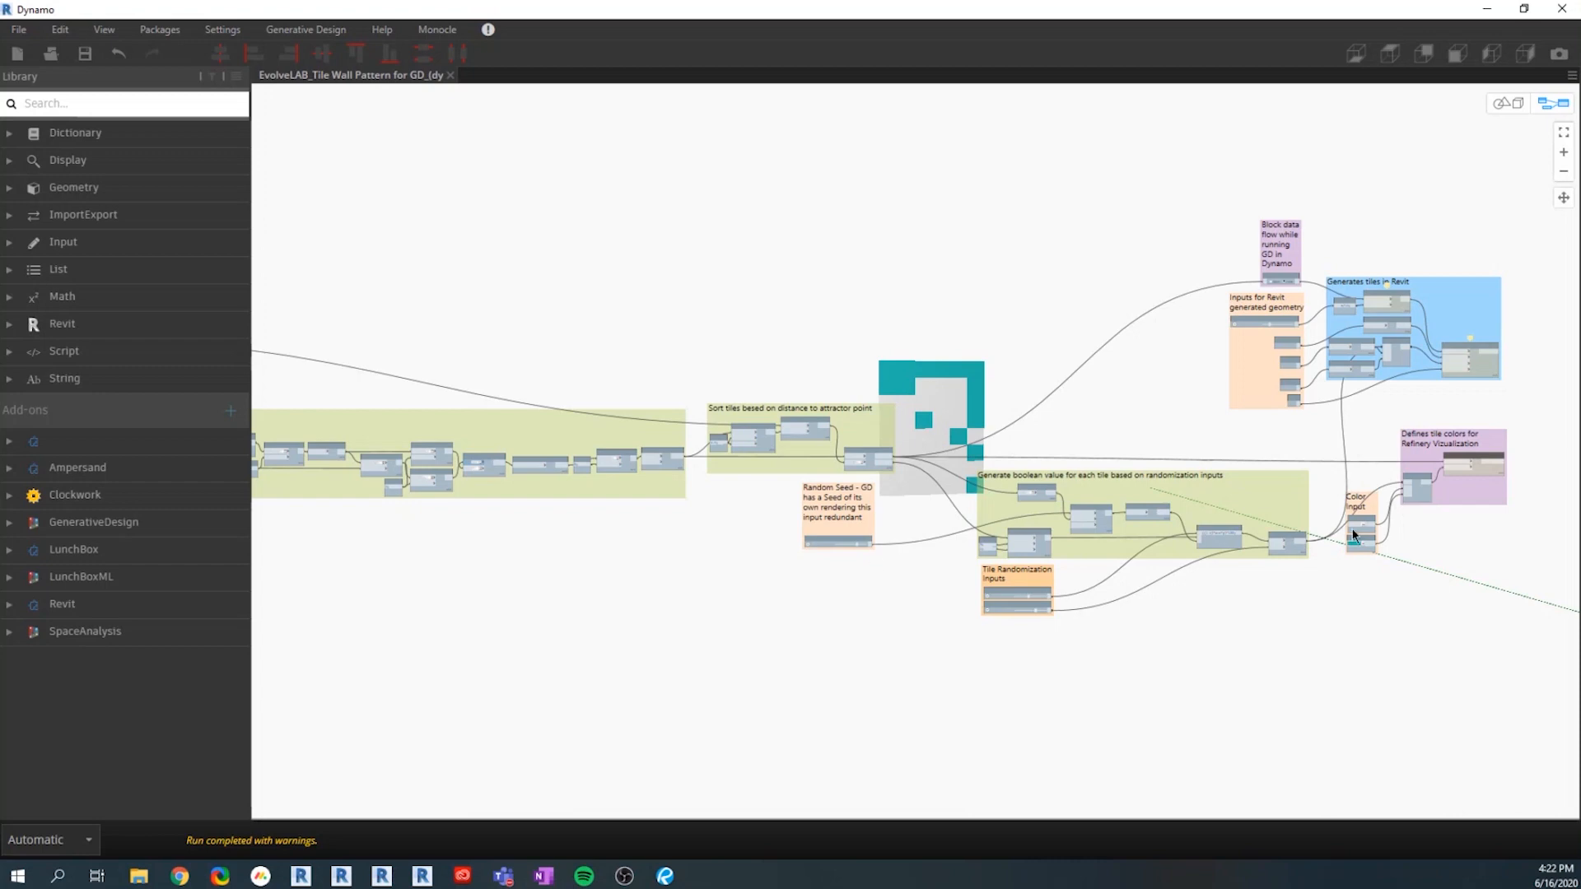
scroll(1346, 544, "up", 1)
scroll(1322, 581, "up", 3)
scroll(1316, 586, "up", 2)
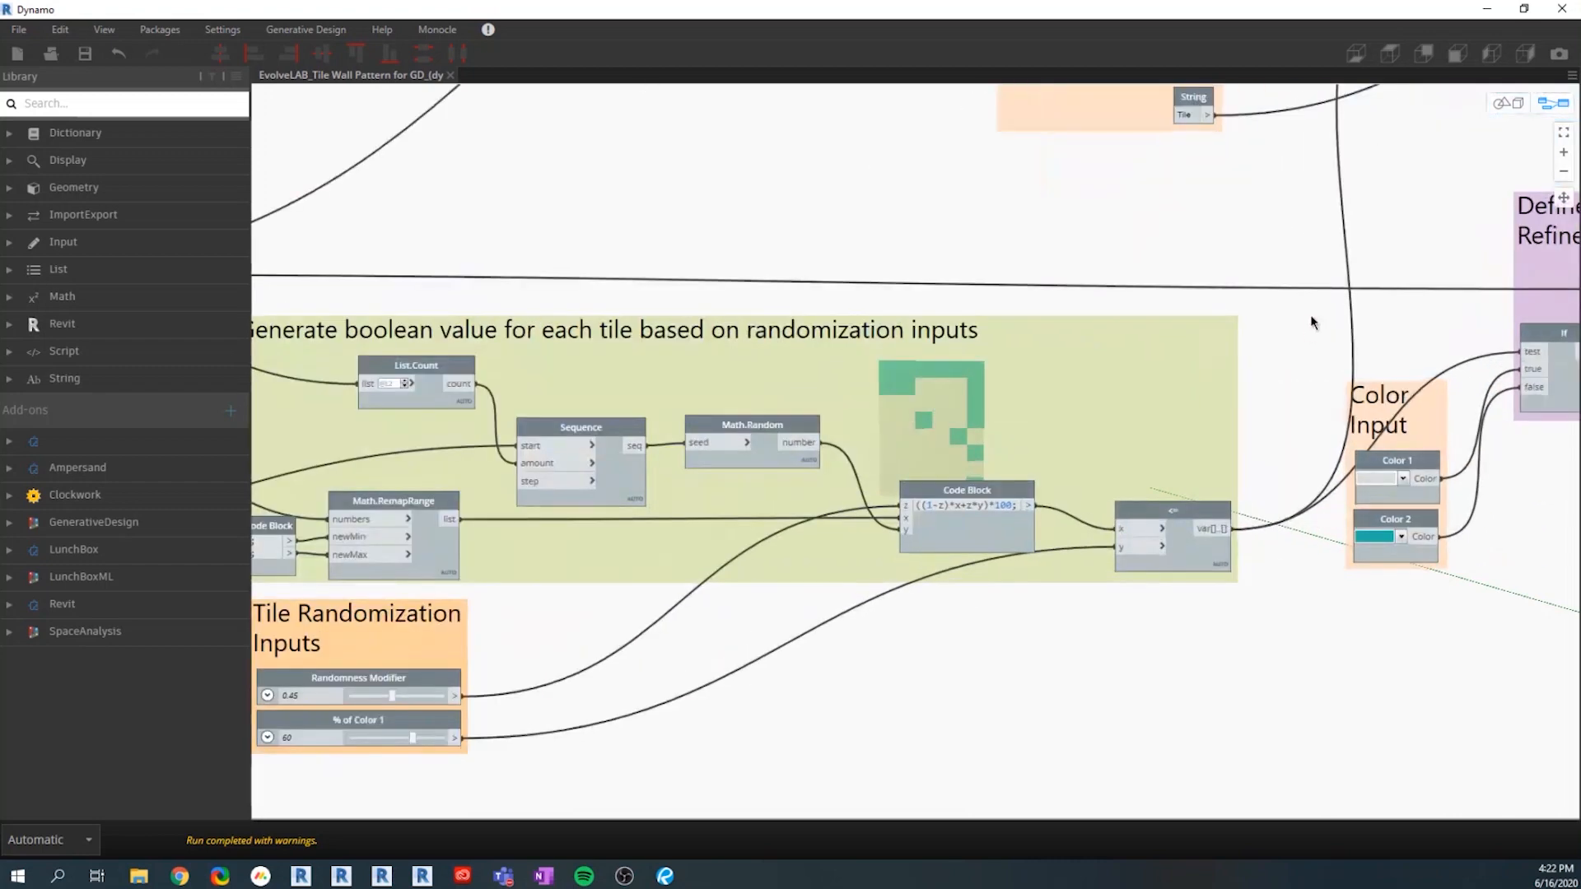
scroll(1311, 316, "down", 1)
Step: Add a Watch node and wire the randomization Code Block output into it to list its values
right_click(1133, 643)
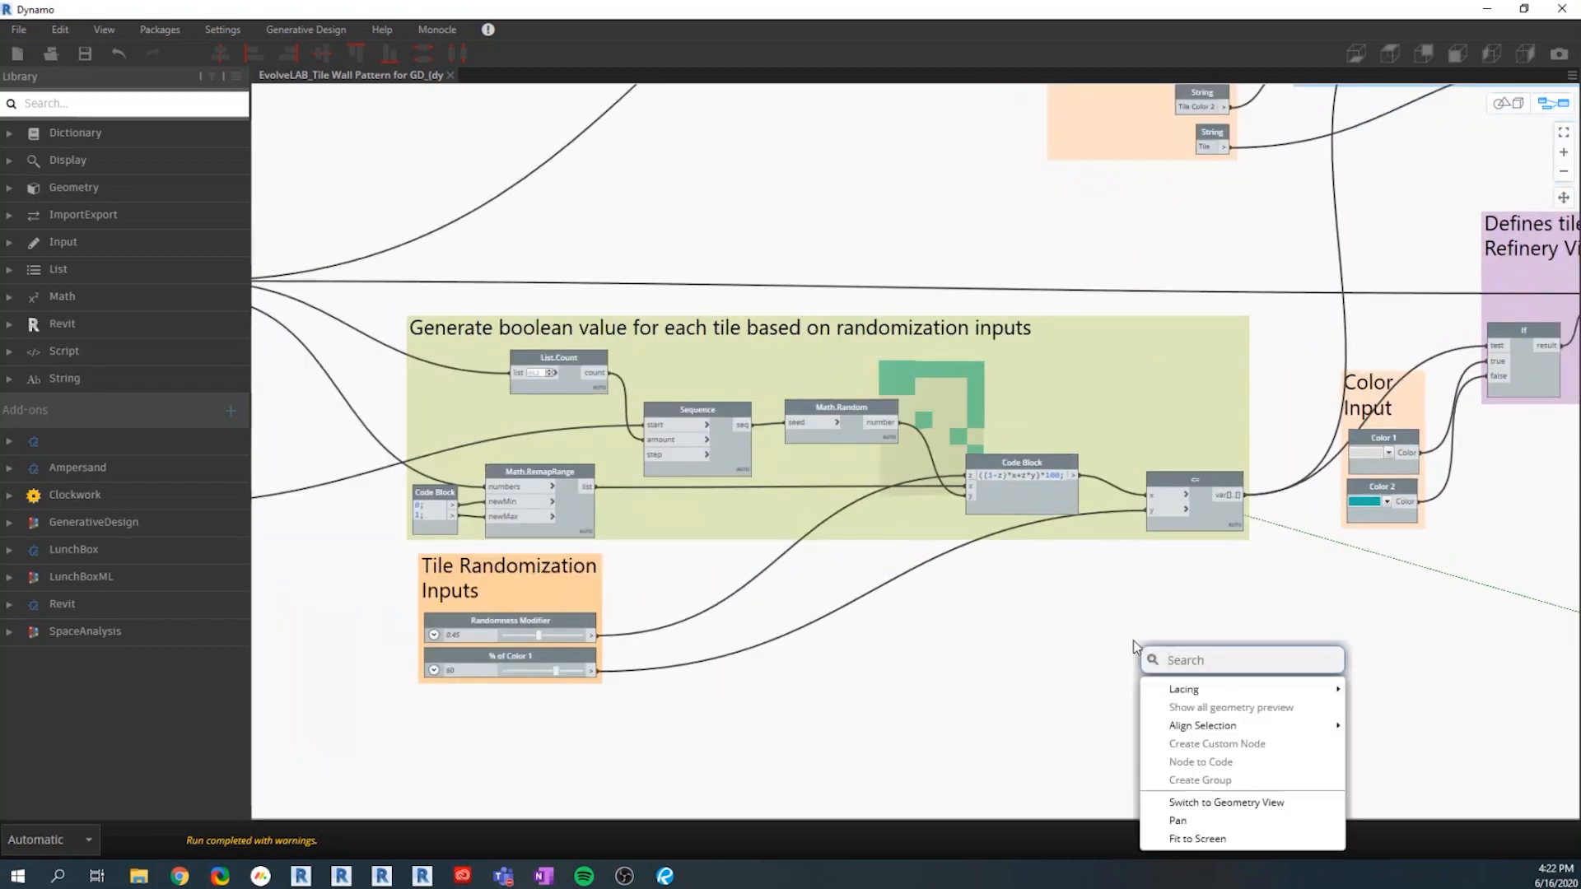
type("watch")
left_click(1196, 694)
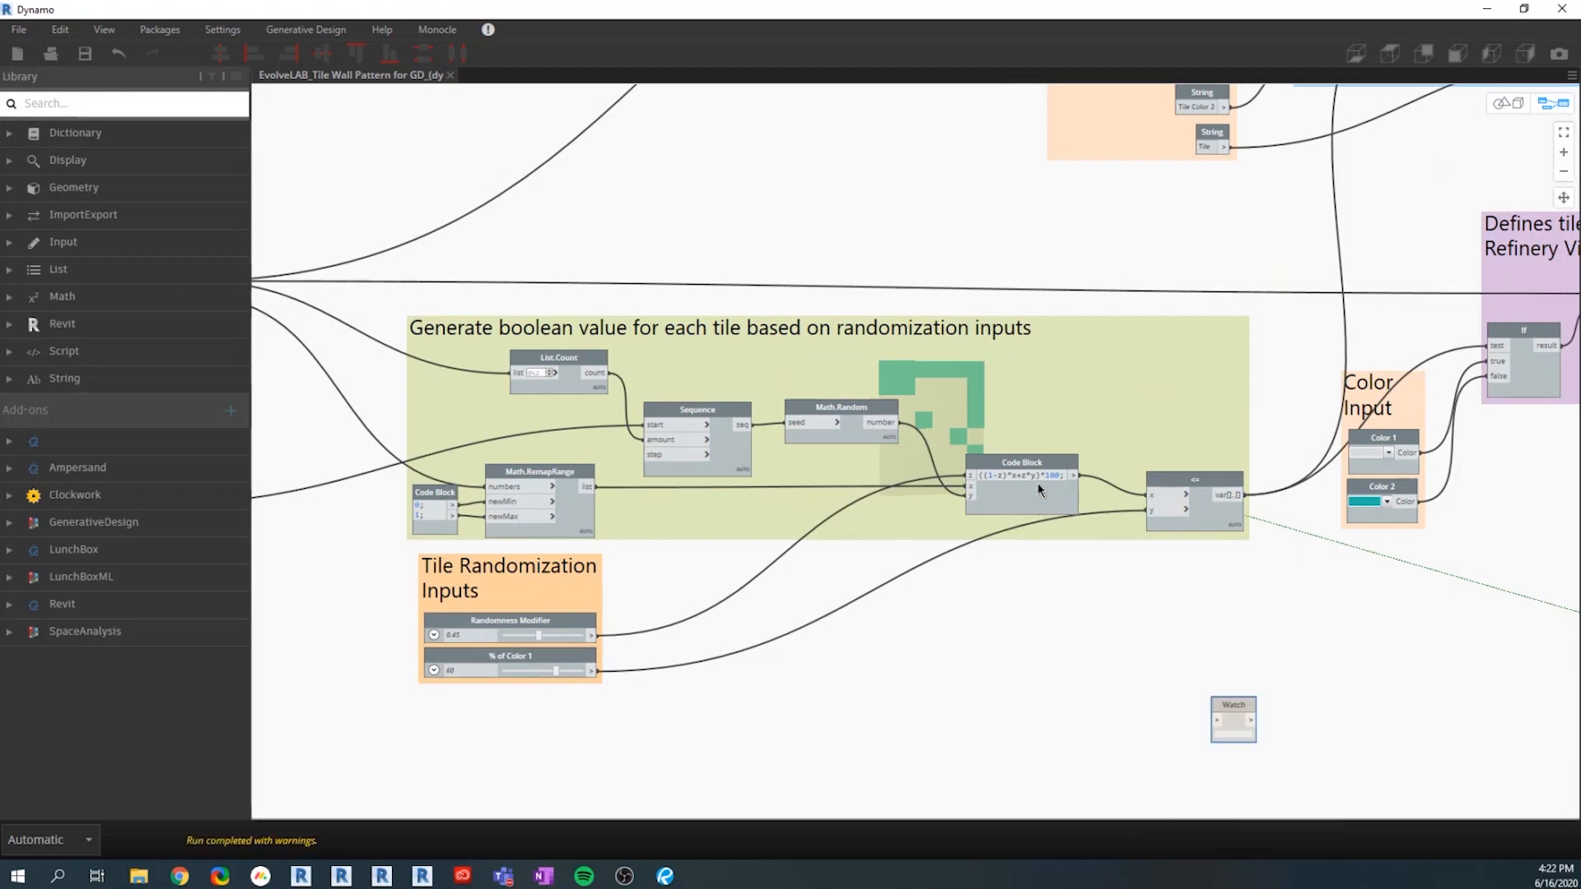
left_click(1074, 475)
left_click(1205, 720)
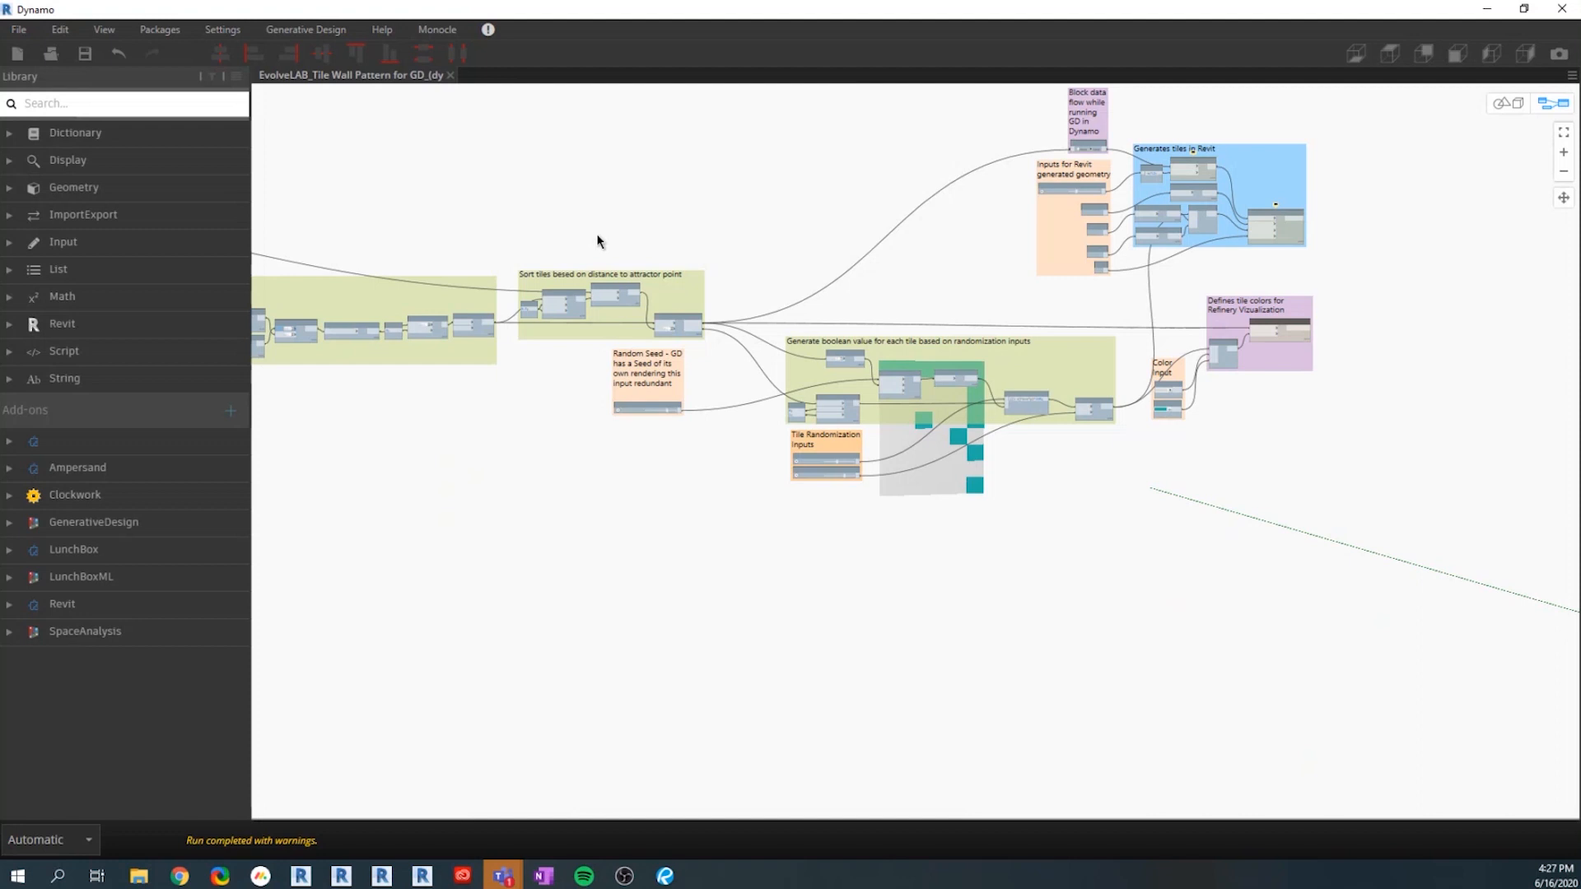
Step: Export the tile wall graph for Generative Design keeping cached data and dismiss the confirmation
left_click(336, 32)
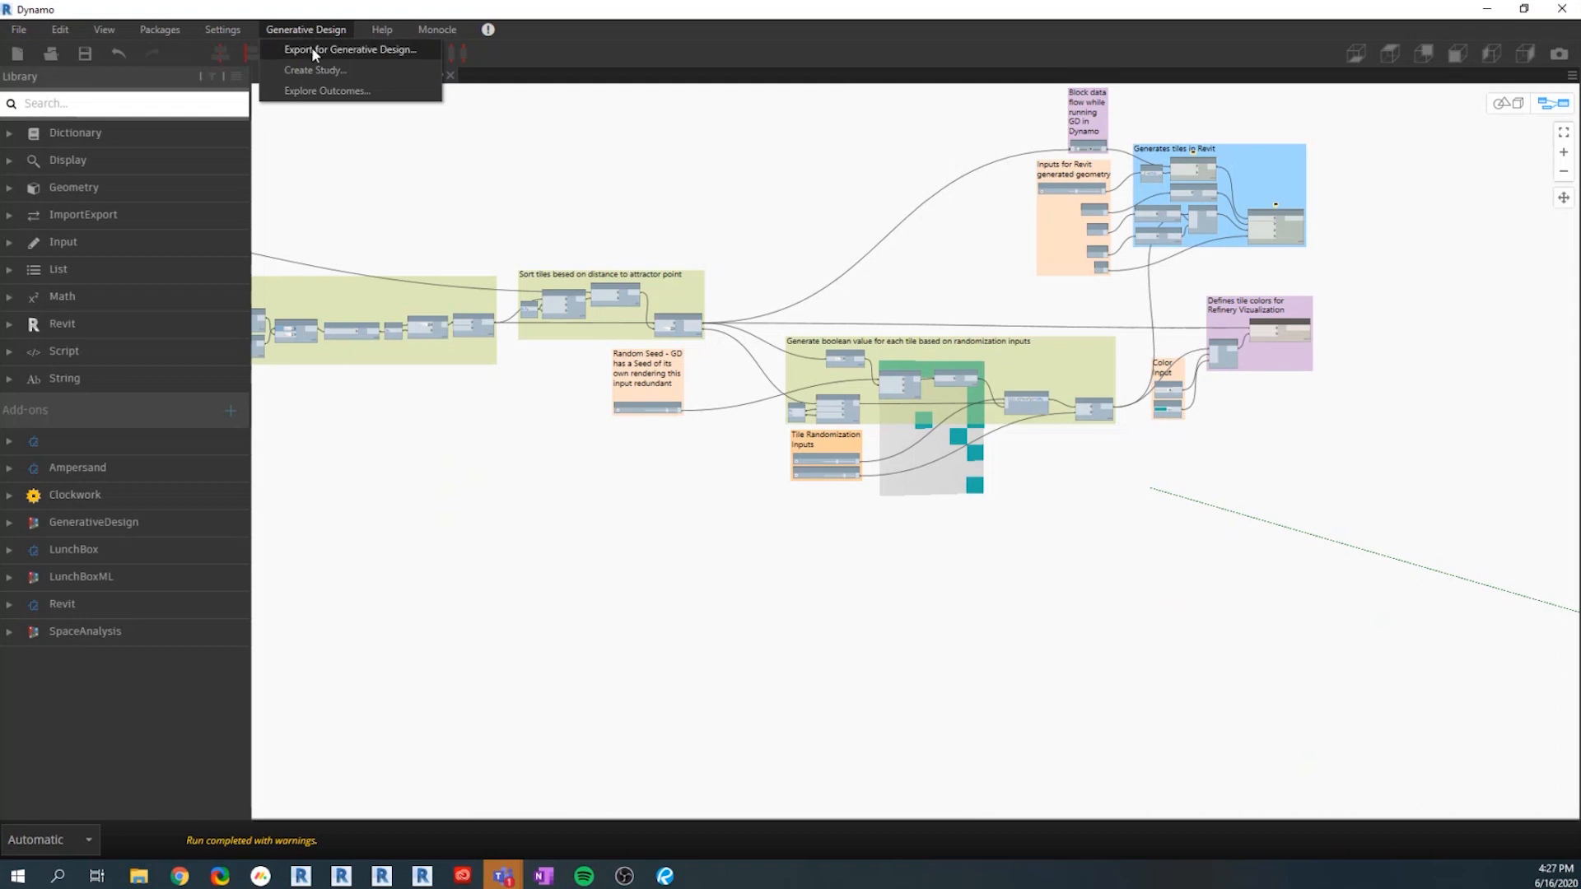
left_click(313, 49)
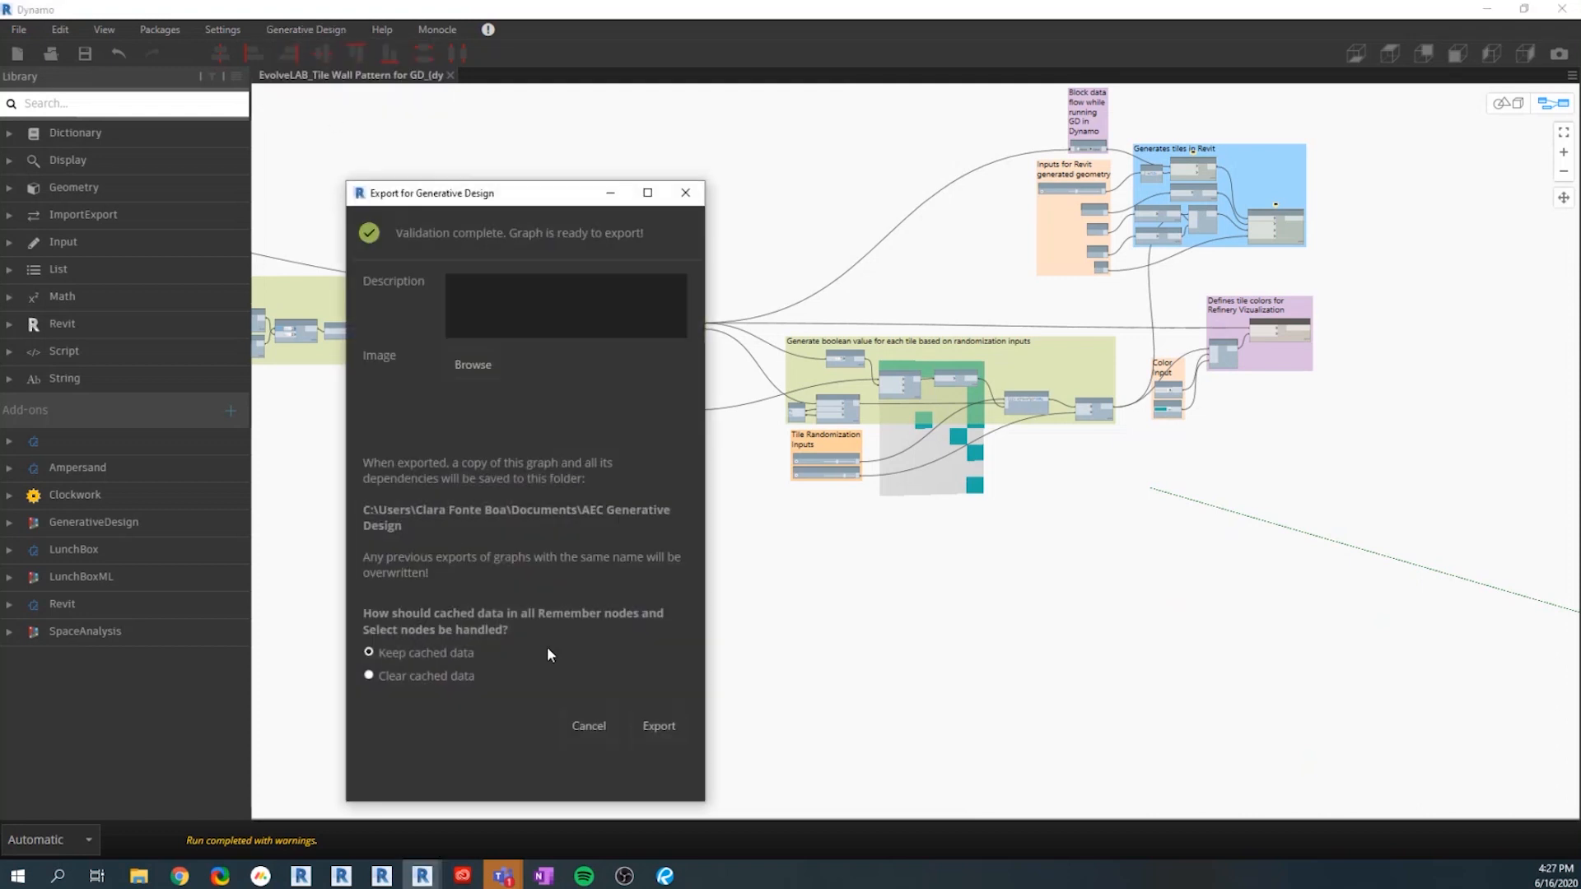
left_click(663, 732)
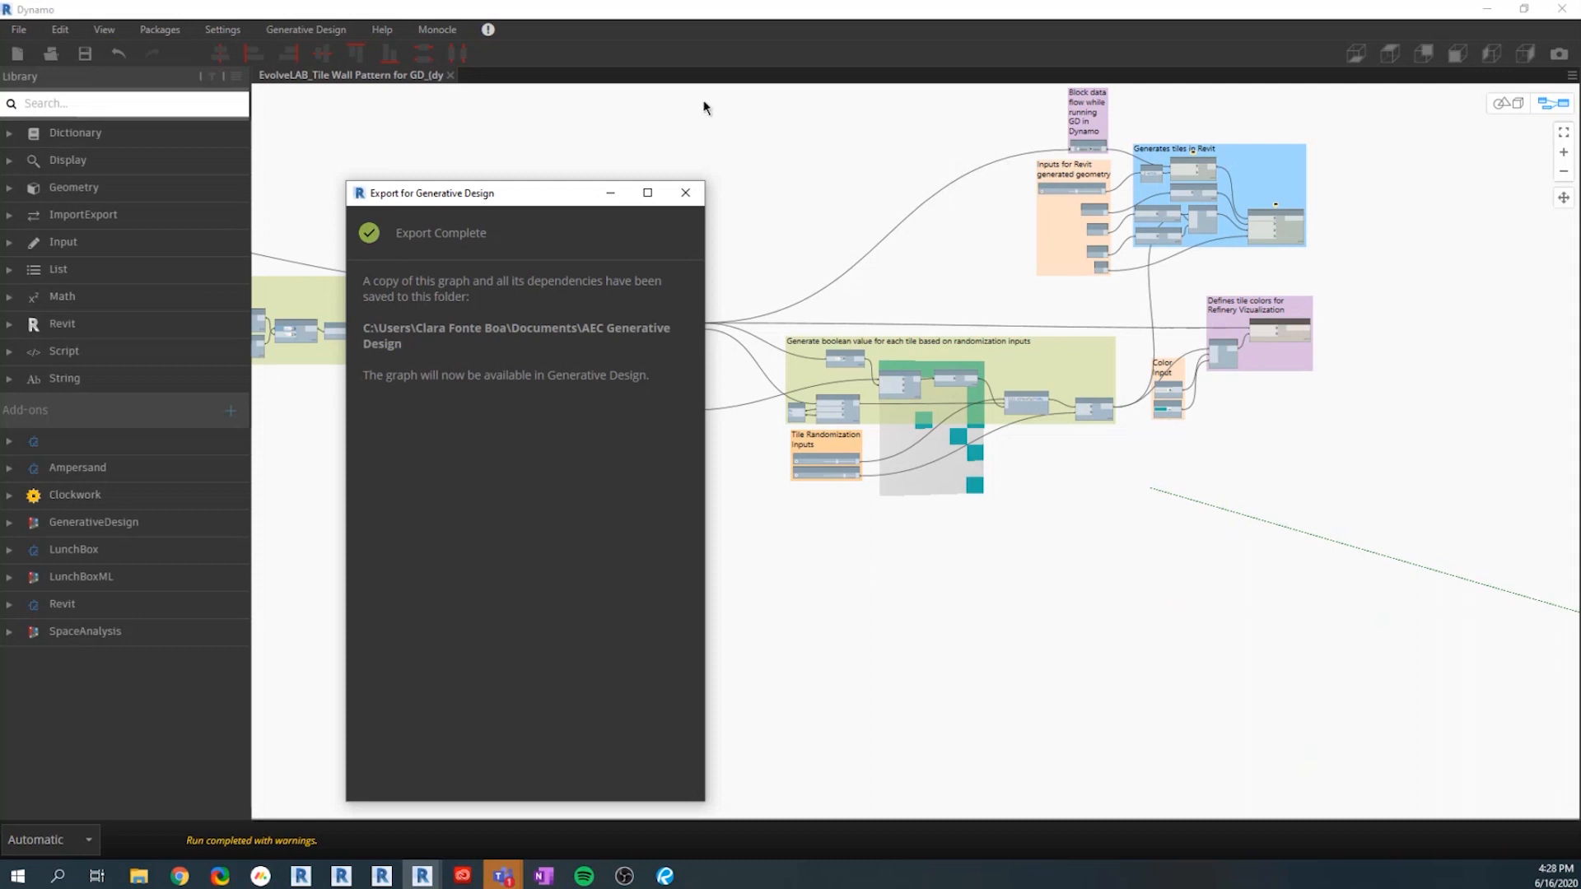
left_click(685, 193)
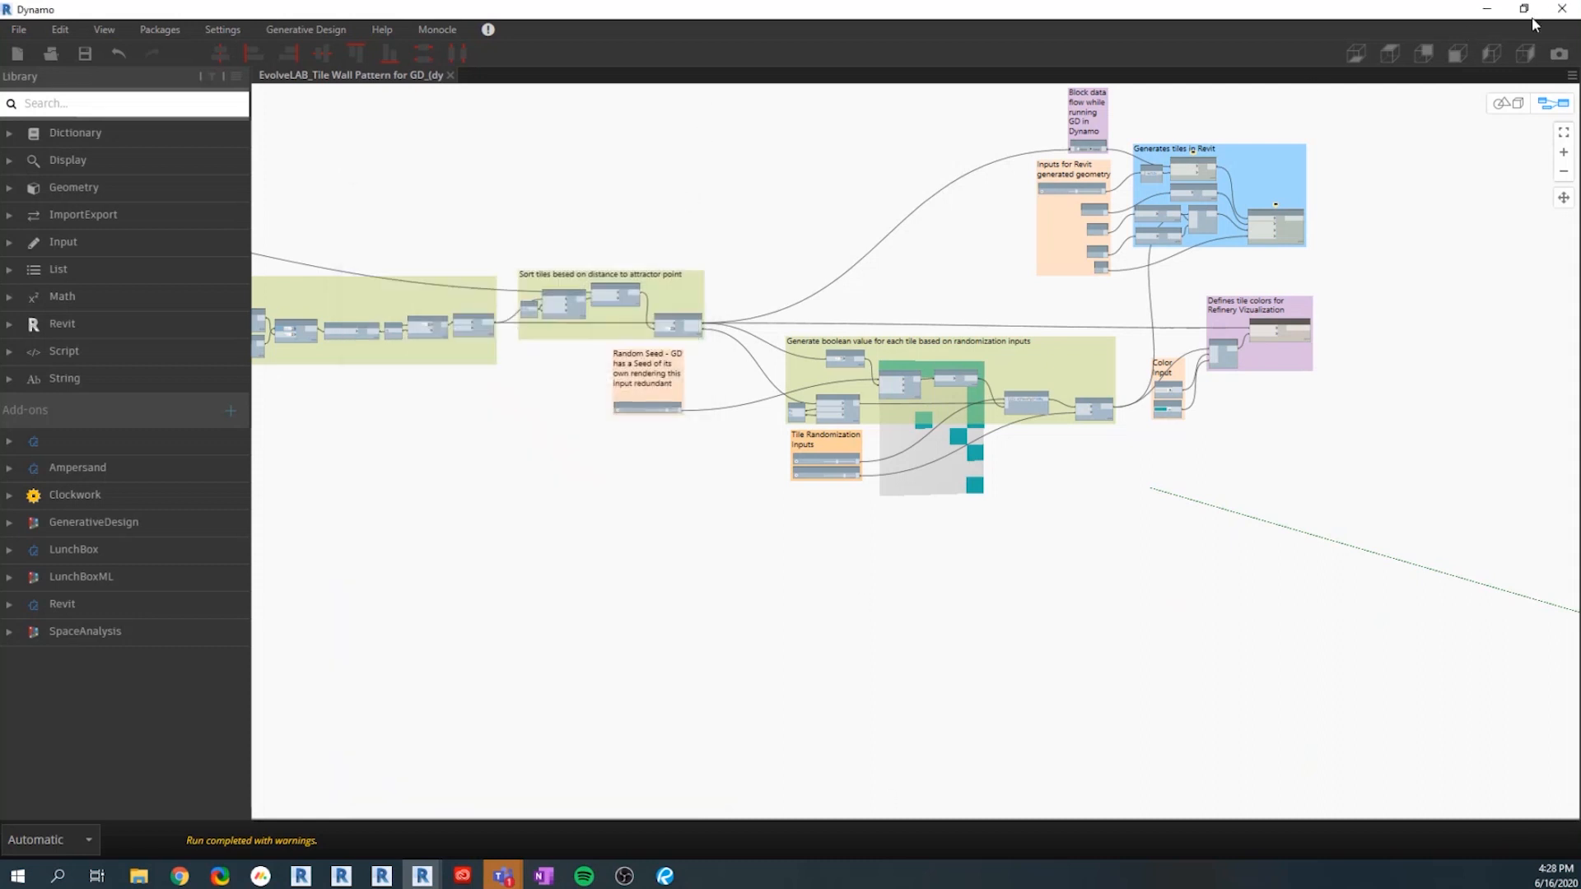
Step: Close Dynamo via its save prompt and show Revit's Manage ribbon tools
left_click(1563, 10)
left_click(854, 477)
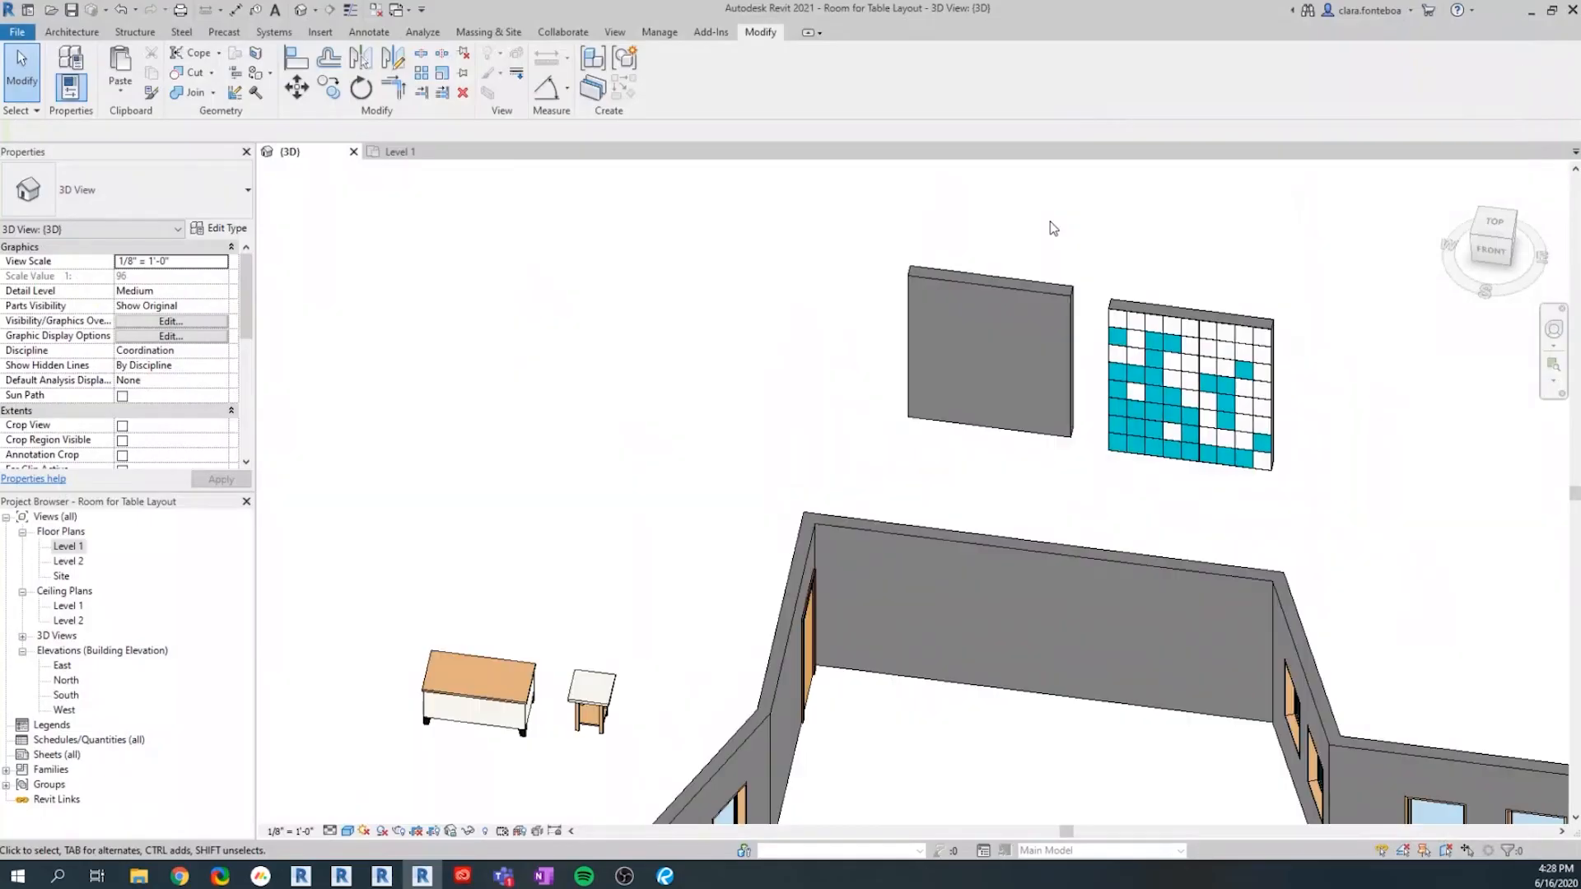
scroll(1006, 502, "up", 2)
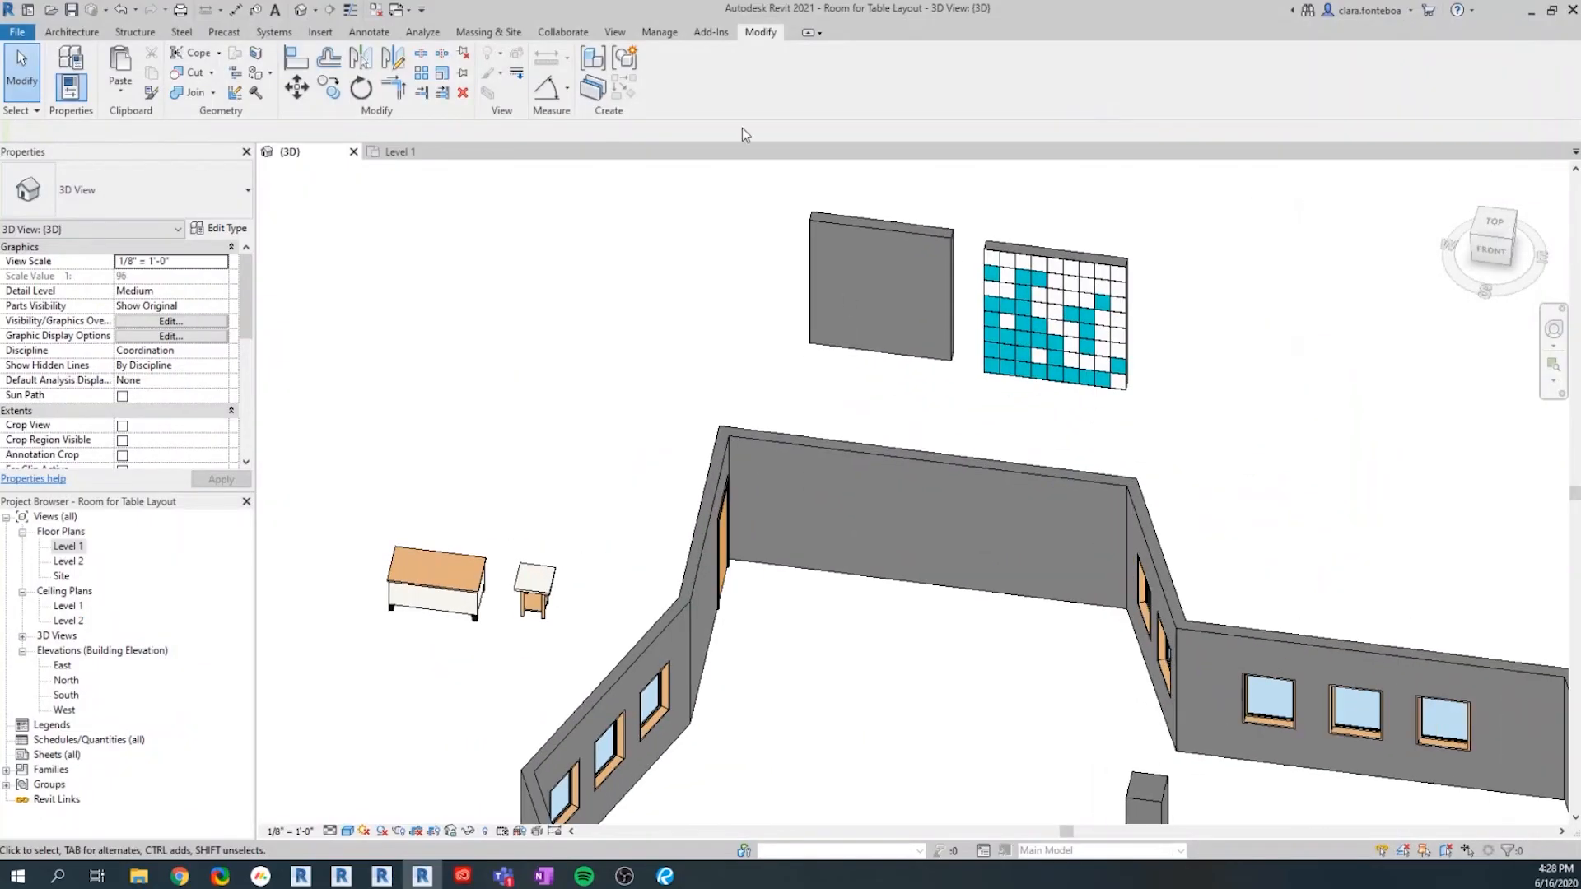
left_click(655, 34)
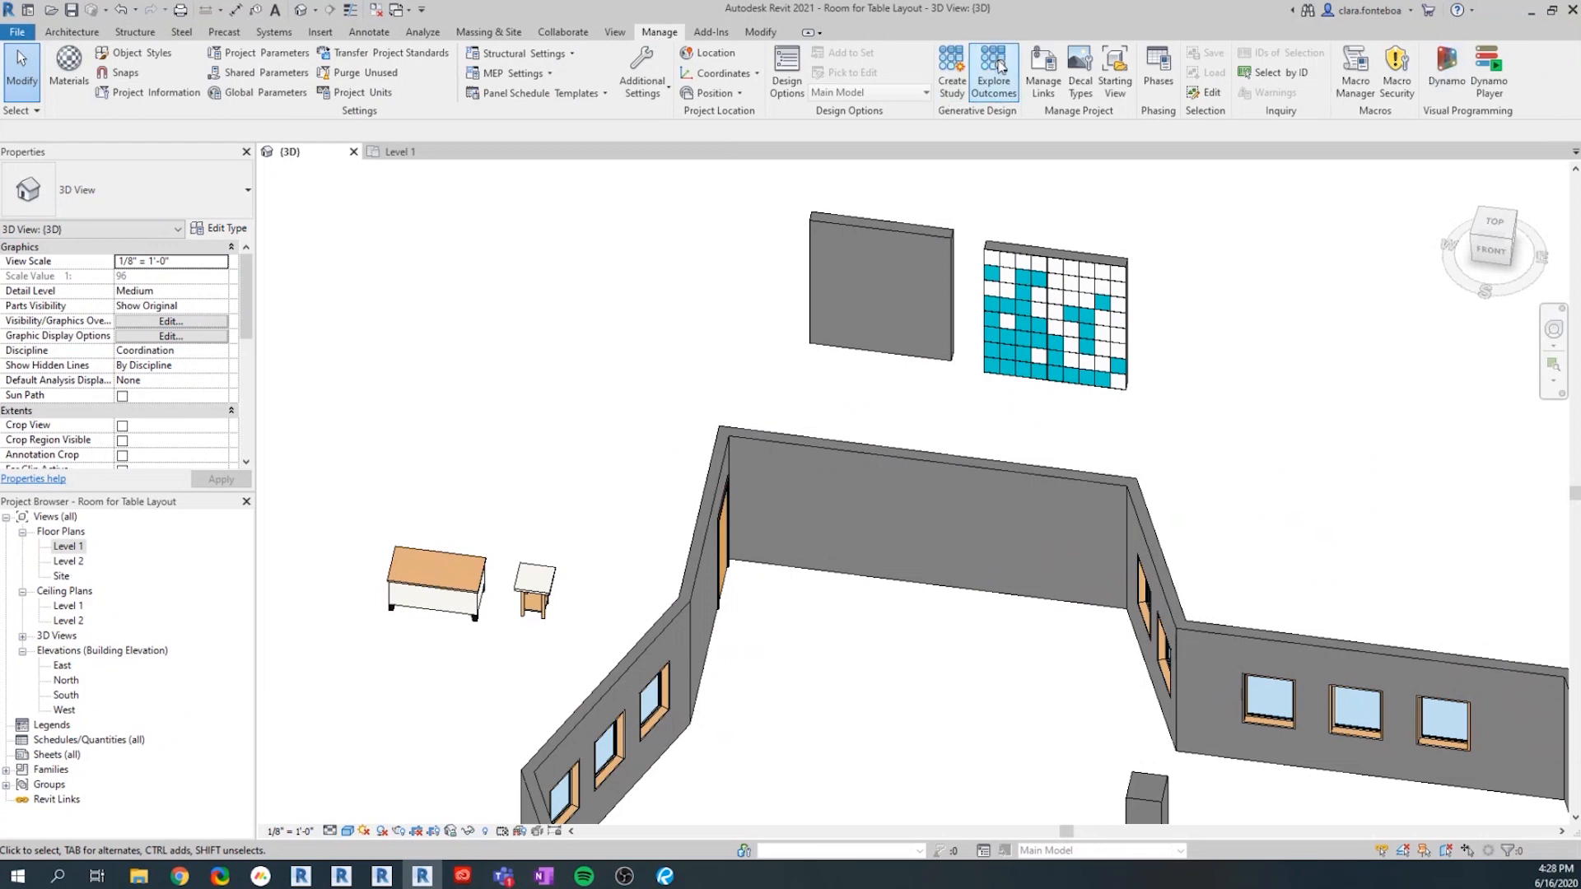
Step: Create a study of type EvolveLAB Tile Wall Pattern and move its Define Study window aside
left_click(961, 96)
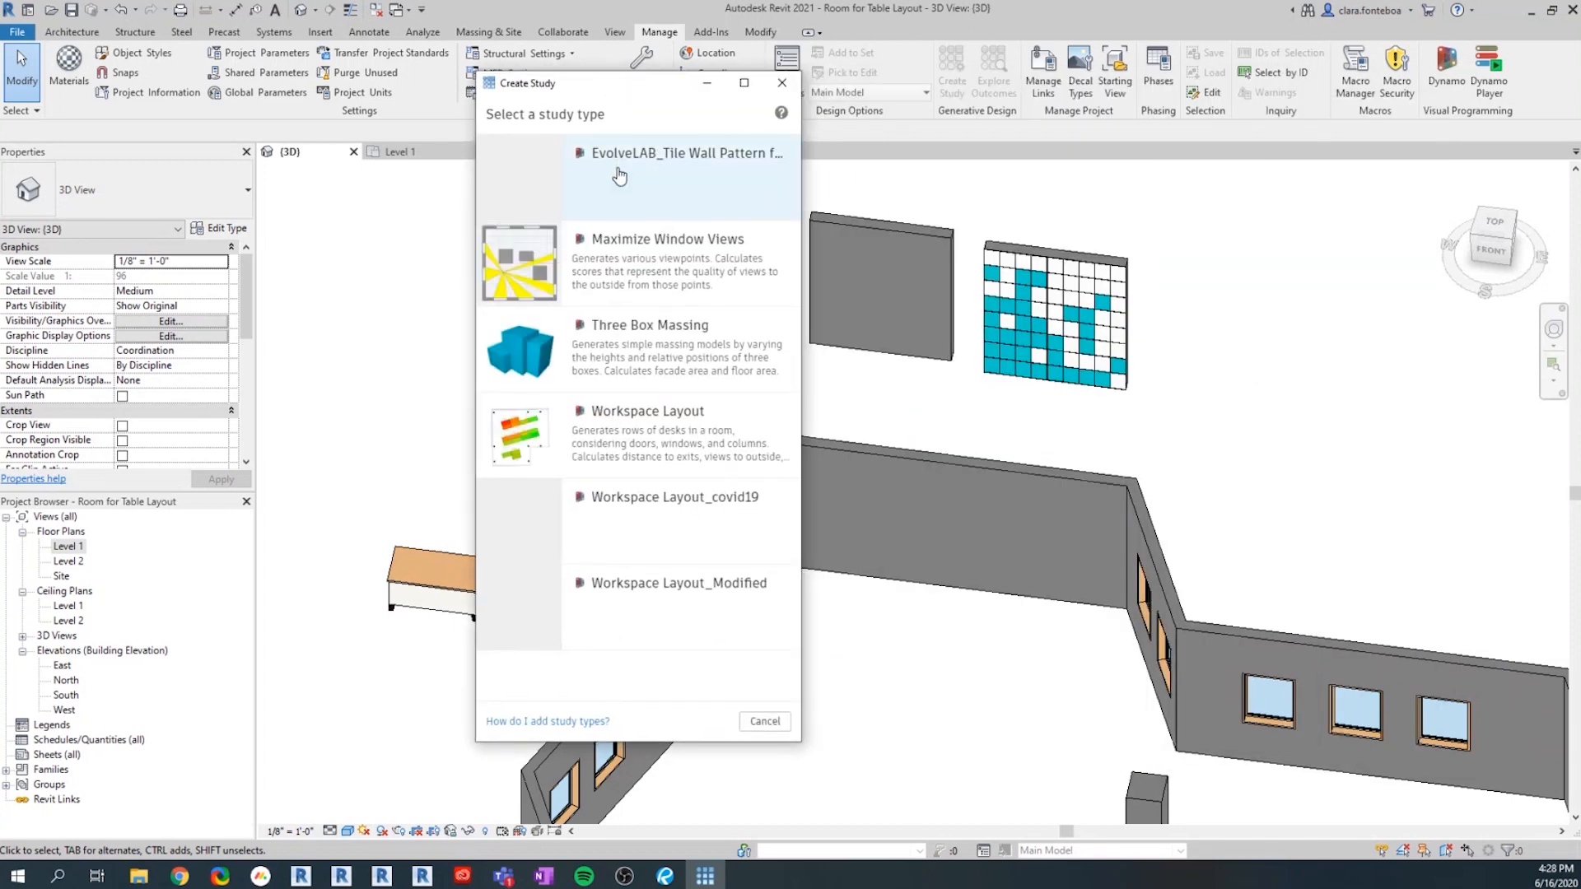
left_click(619, 176)
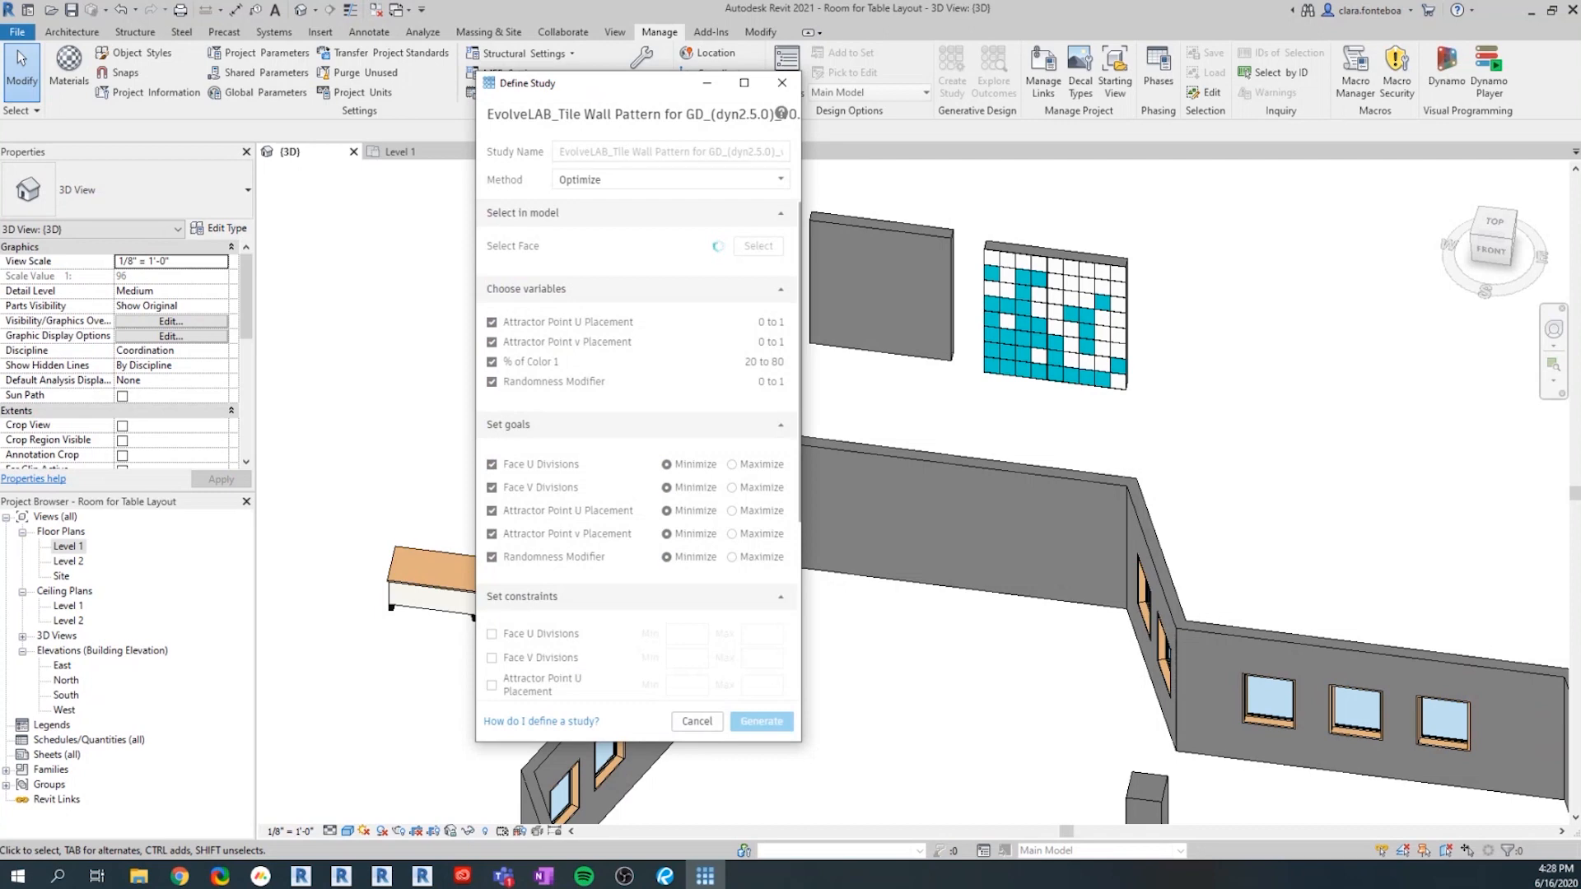
mouse_move(629, 85)
left_mouse_down()
mouse_move(521, 118)
mouse_move(552, 103)
left_mouse_up()
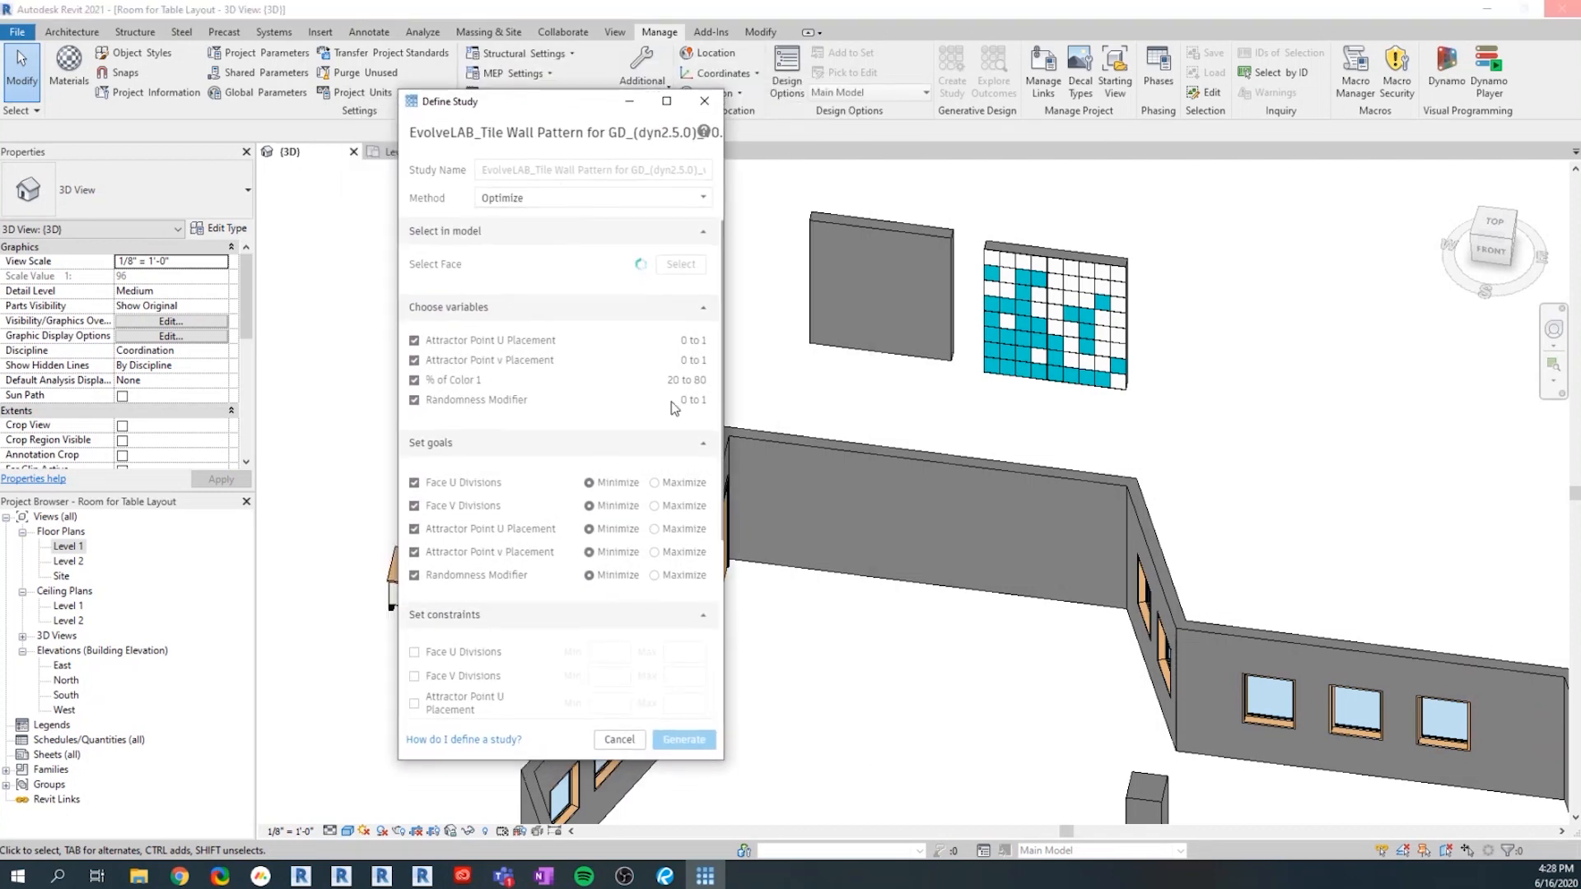